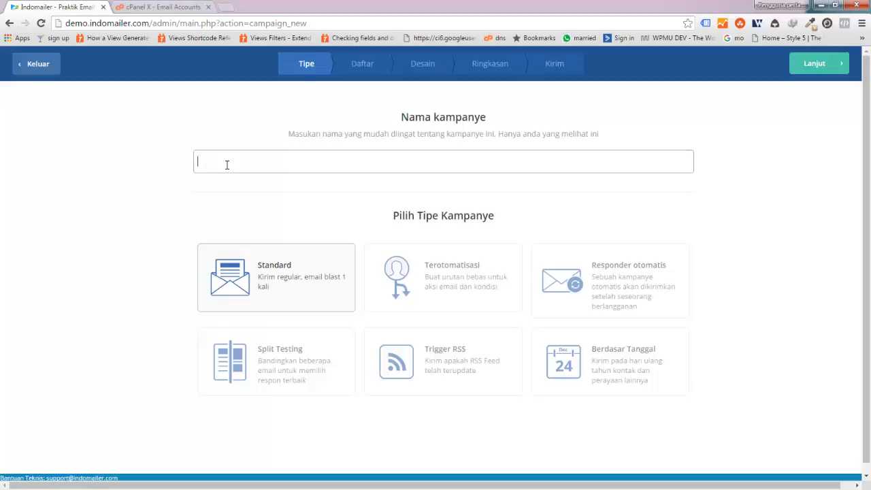
Step: Name the standard campaign "Demo Email Blast Pertama Saya" and select the Tester contact list as its recipients
text(Demo Email Blast Pertama Saya)
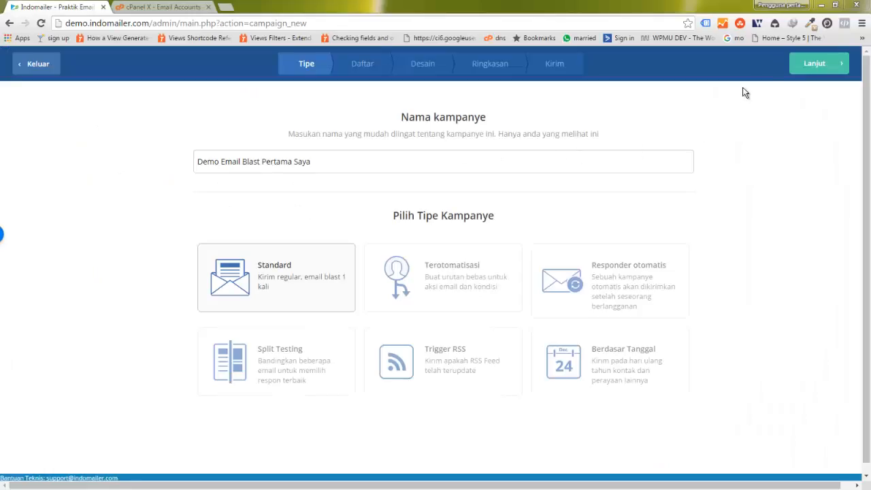
click(819, 68)
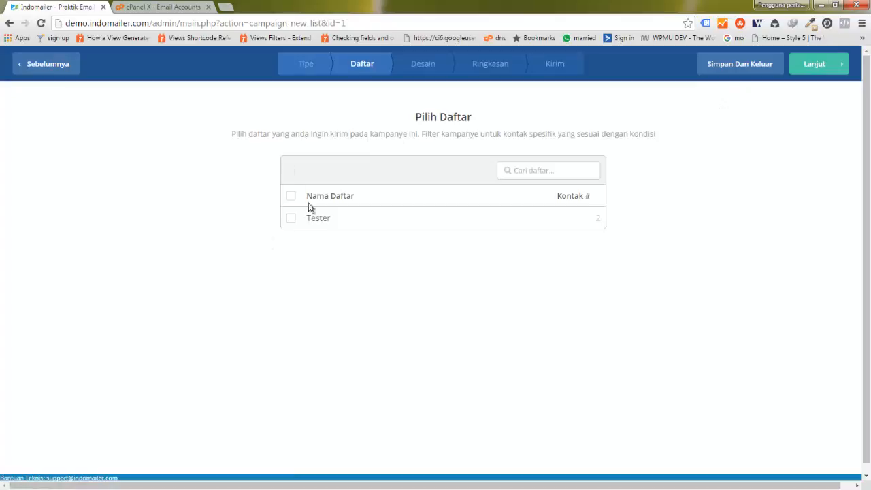
click(291, 218)
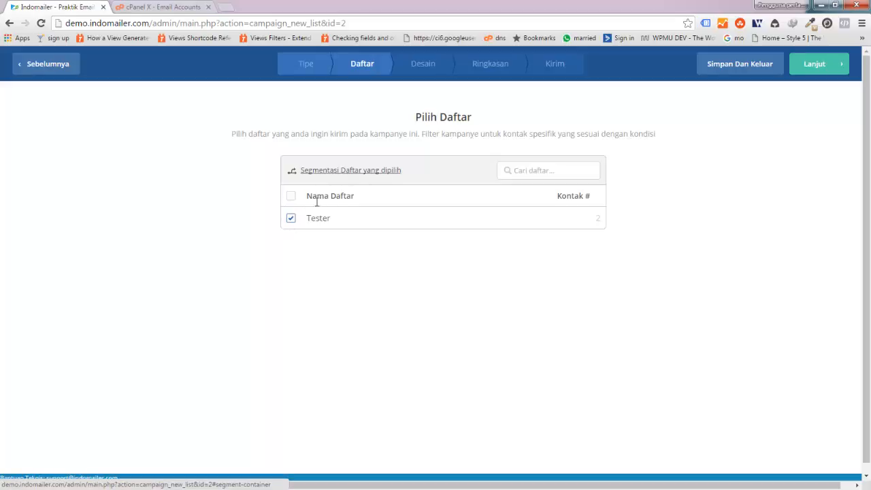
click(291, 218)
click(290, 218)
Step: Start a new segment of the selected Tester list and name it "Gmail"
click(334, 175)
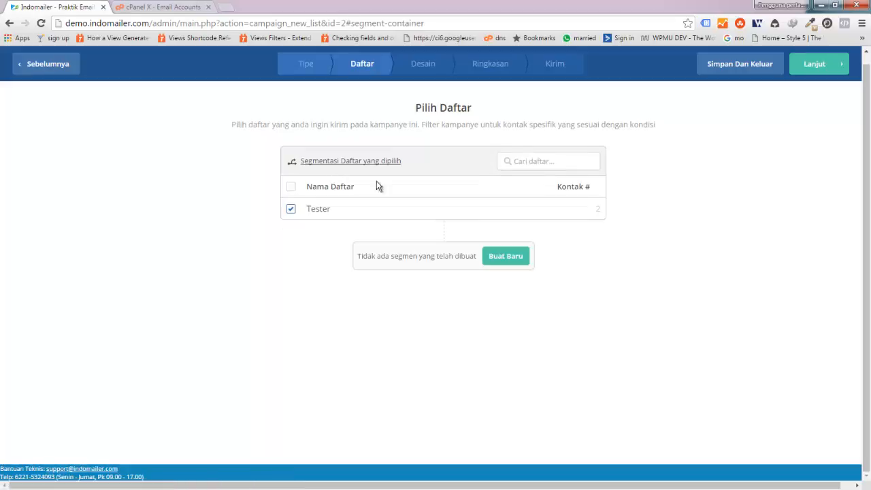
click(502, 256)
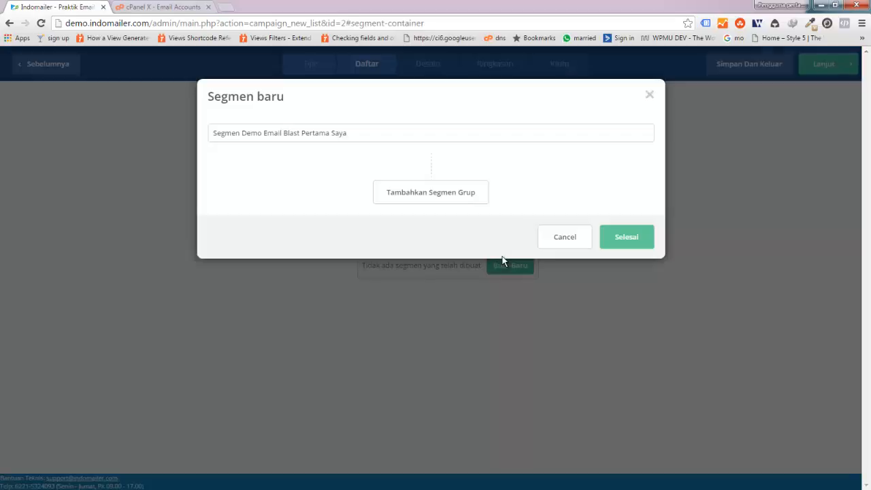
drag(354, 133, 142, 135)
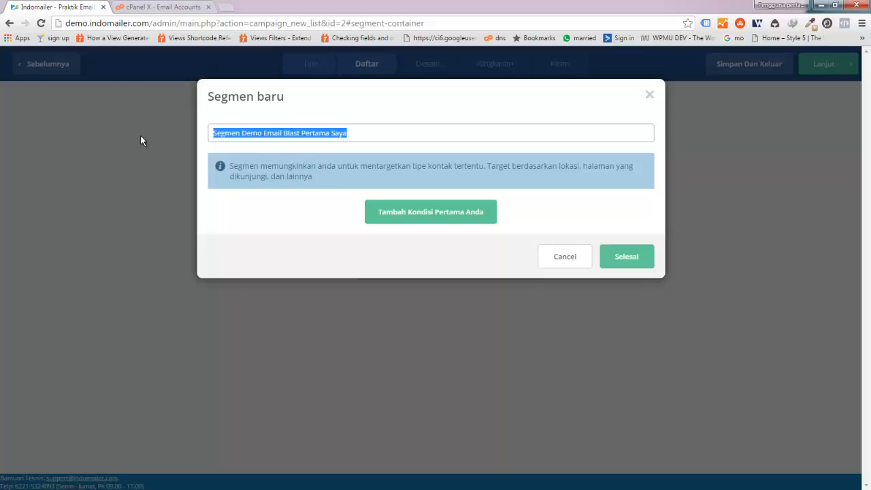
text(Gmail)
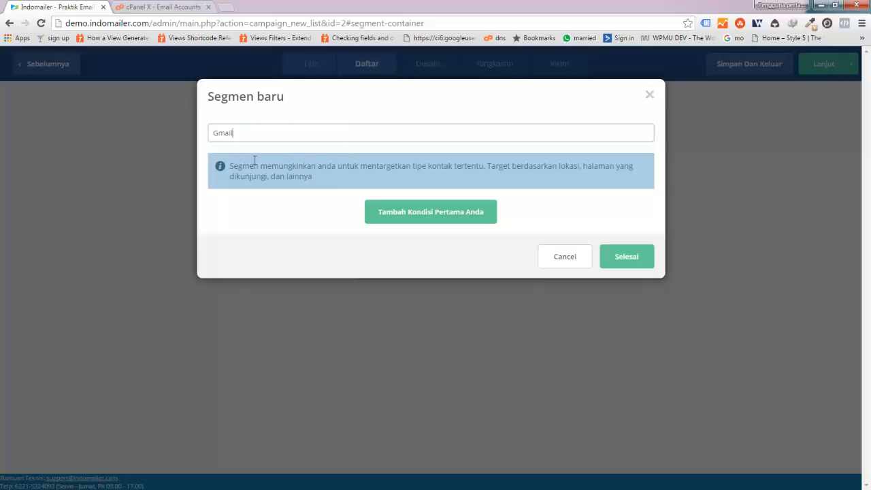
Step: Add a first segment condition on contact details: Alamat Email, Berisi, "gmail"
click(376, 214)
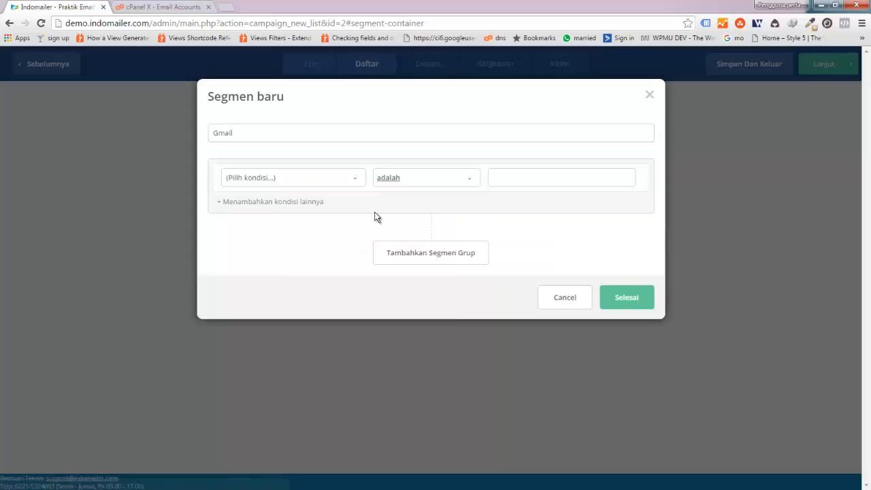
click(307, 178)
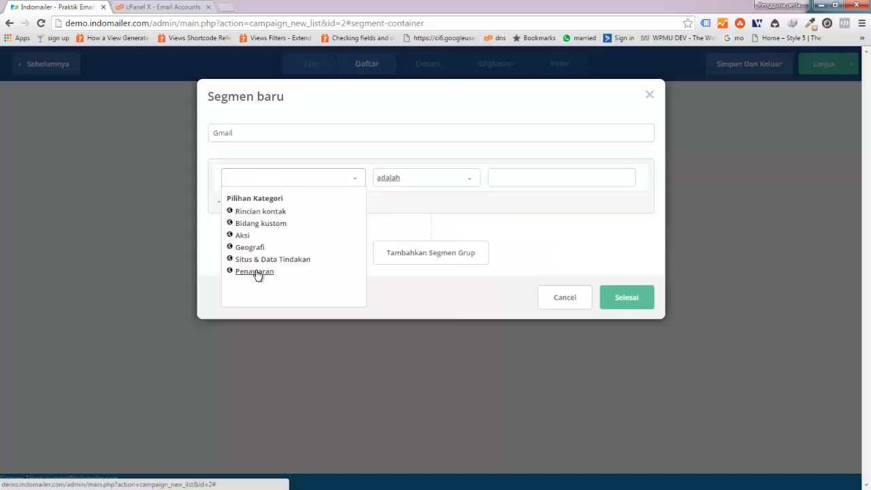
click(260, 212)
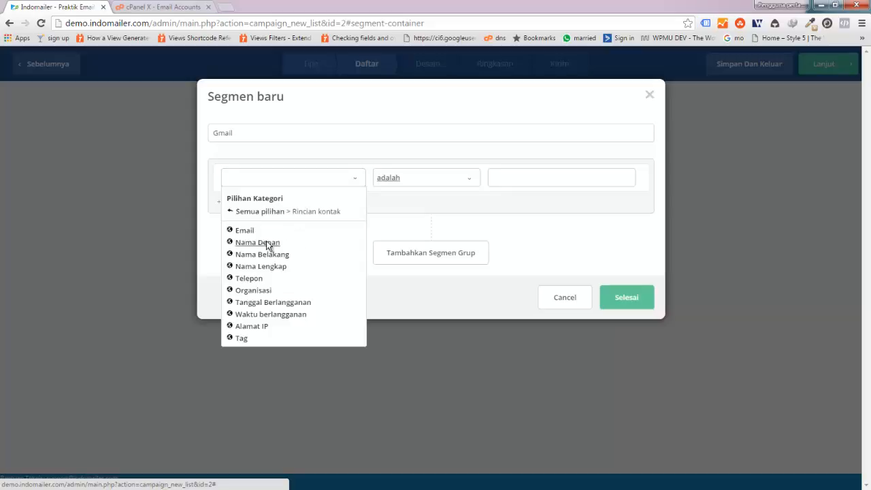
click(268, 230)
click(457, 181)
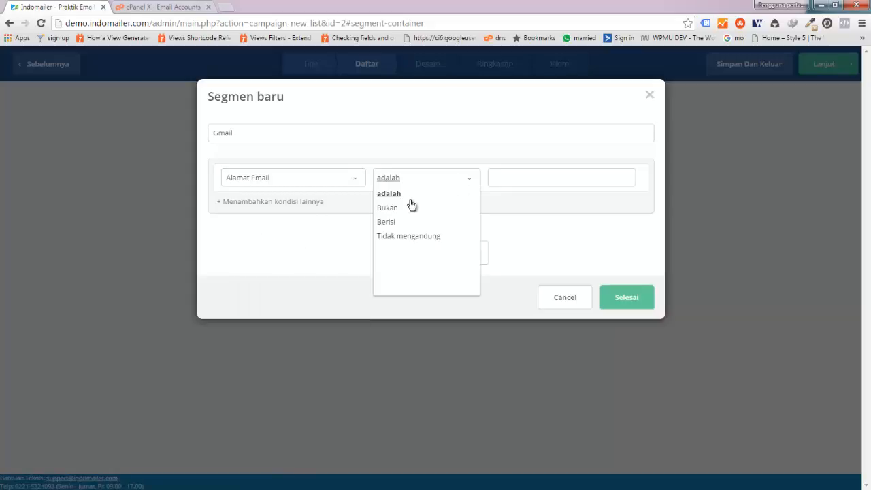
click(387, 223)
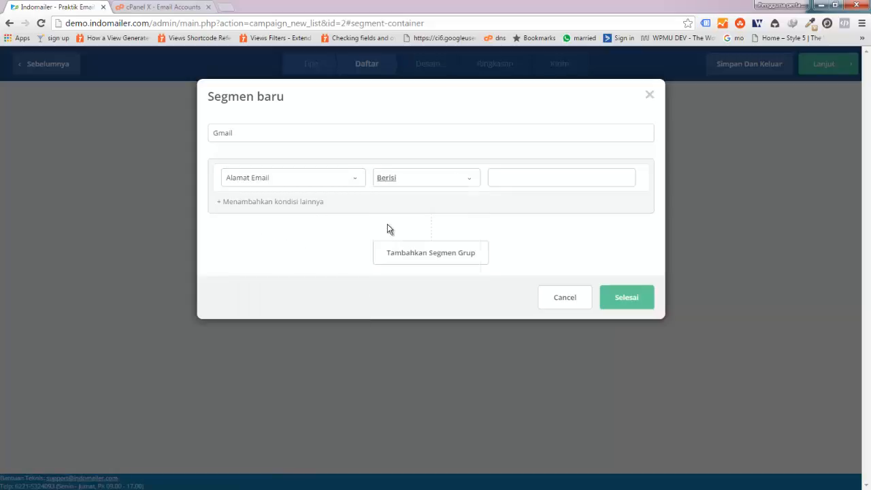
click(519, 182)
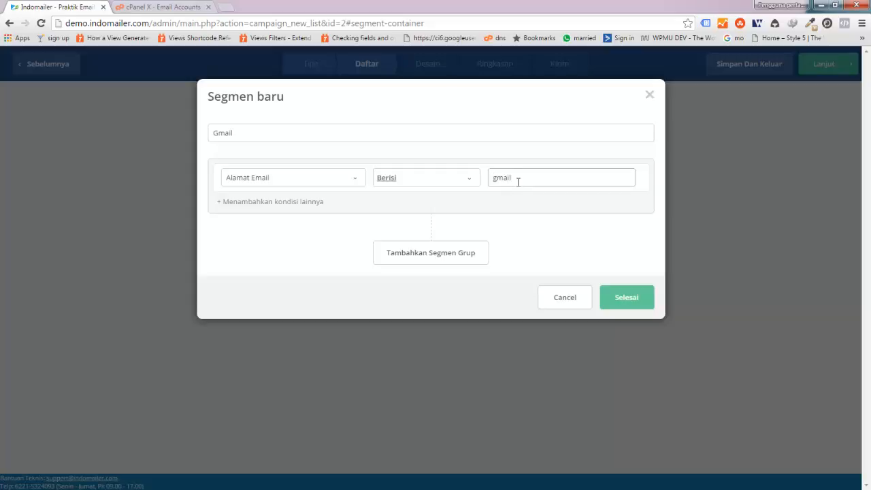
text(gmail)
Step: Try the segment condition Tanggal Berlangganan with "pada atau setelah" and "pada atau sebelum", and discard the new segment
click(357, 183)
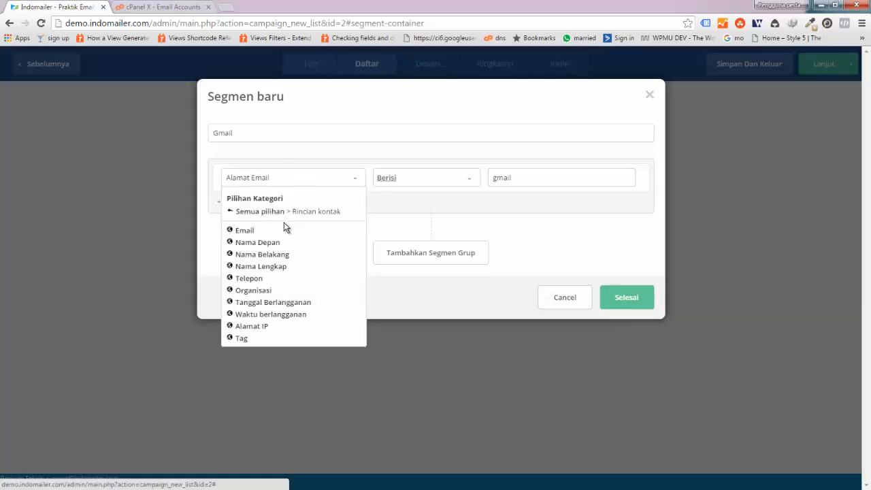
click(284, 305)
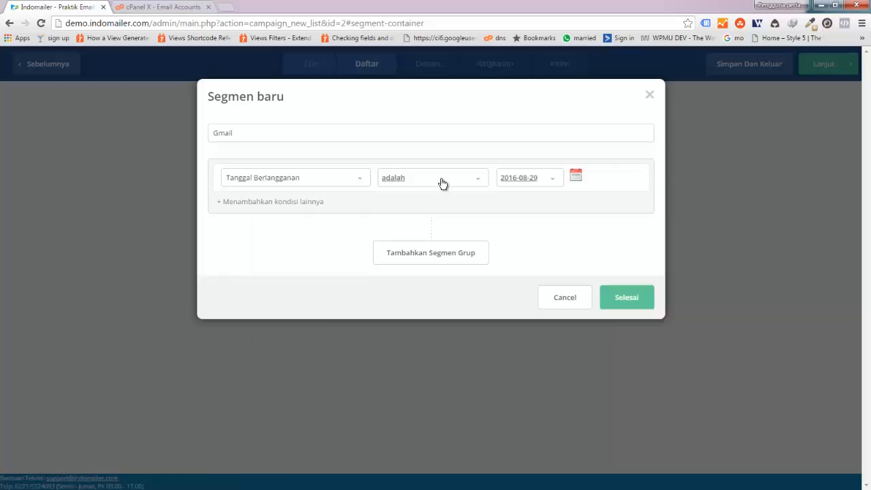
click(473, 183)
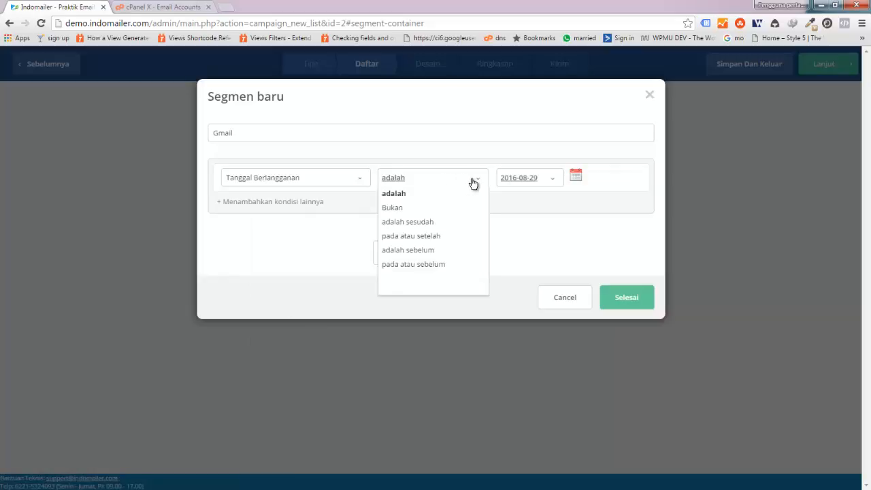
click(408, 239)
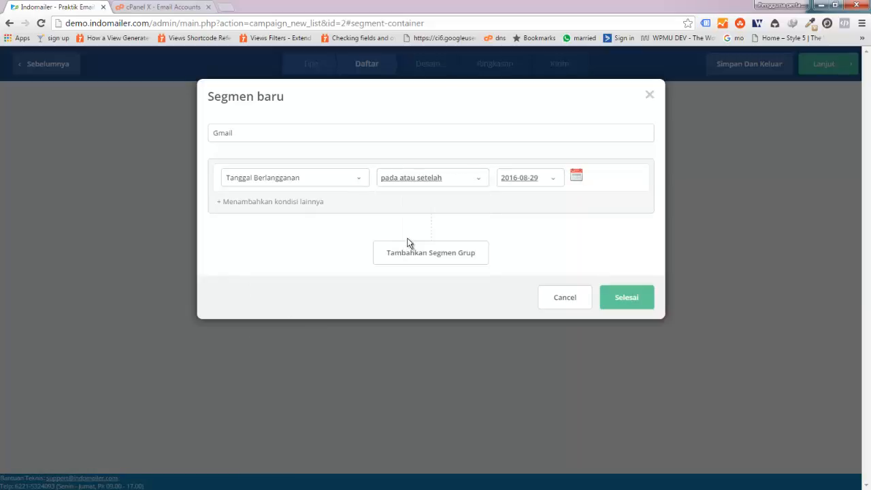
click(470, 180)
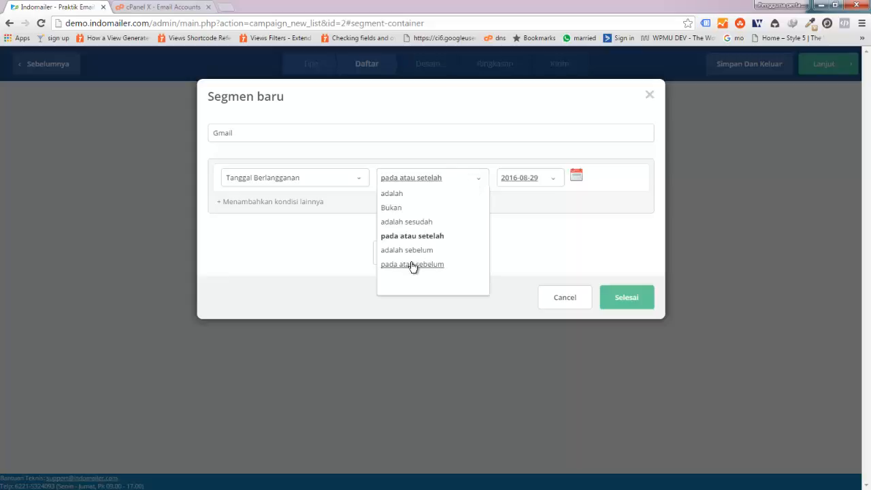
click(412, 264)
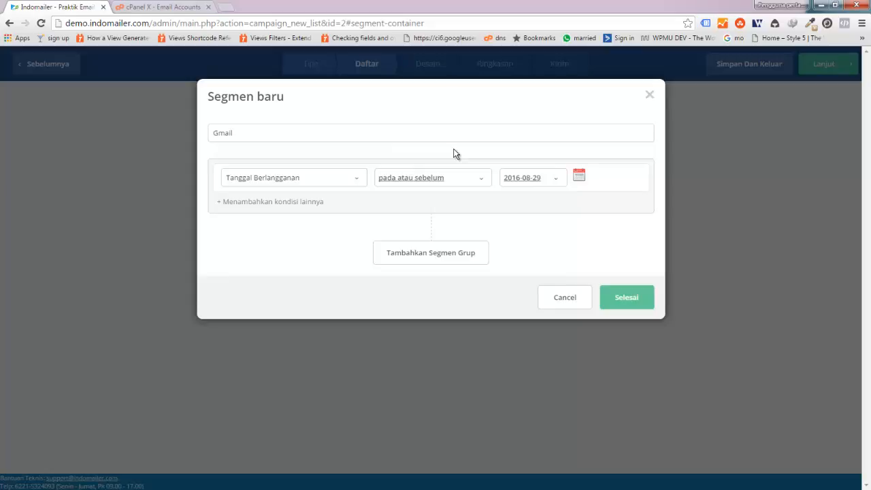
click(340, 176)
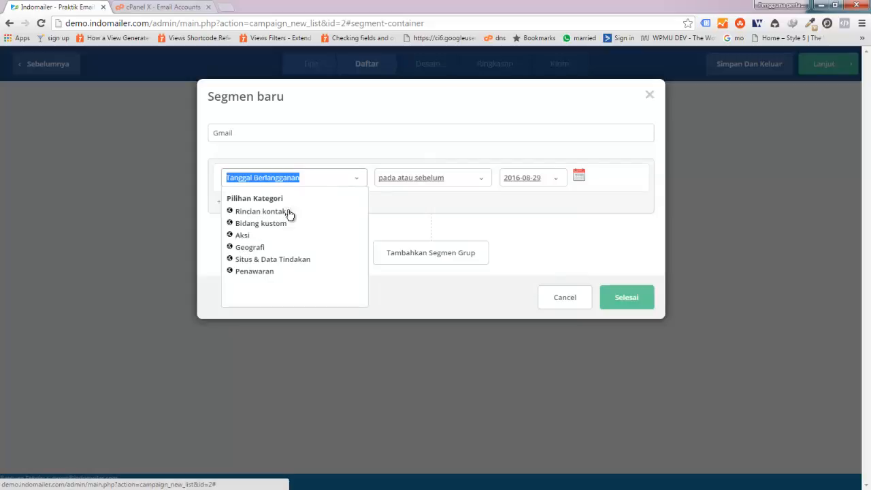
click(568, 297)
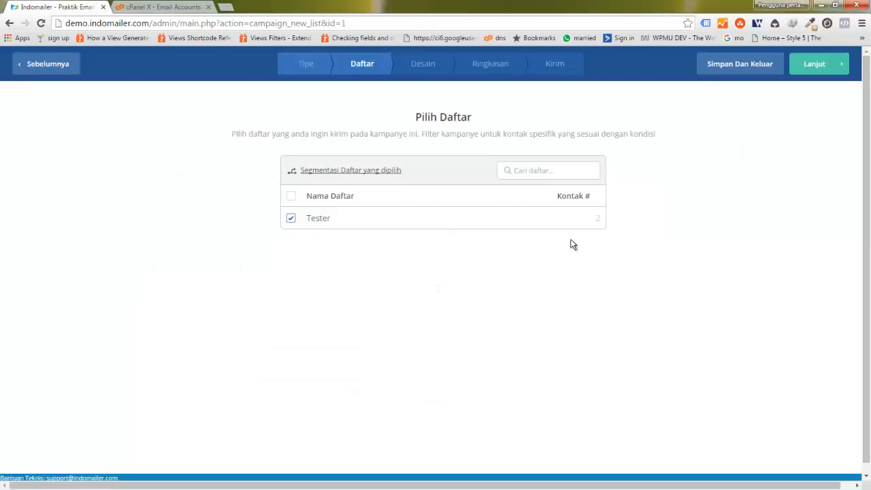
Step: Proceed to the campaign's design stage and use the Welcome Email template
click(817, 64)
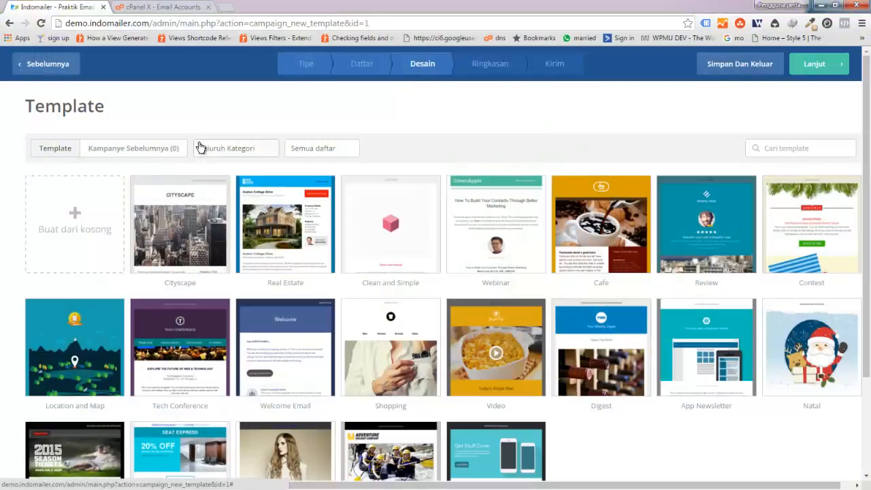
mouse_move(133, 203)
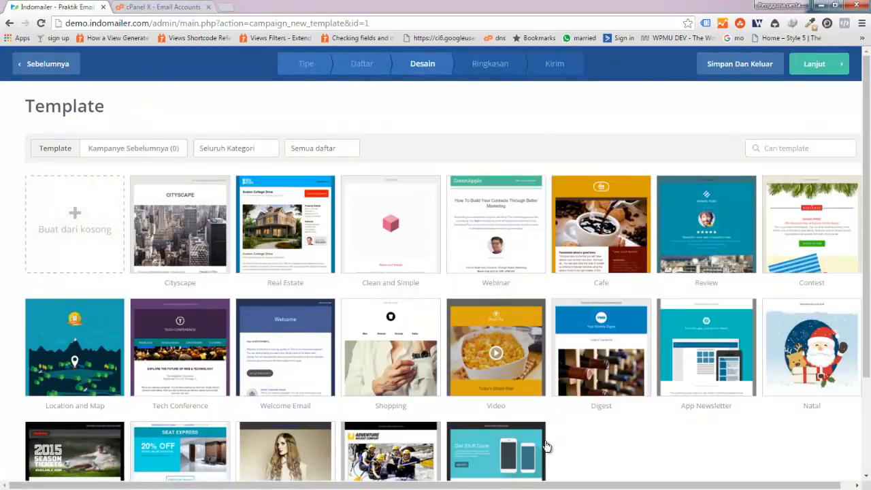
mouse_move(291, 380)
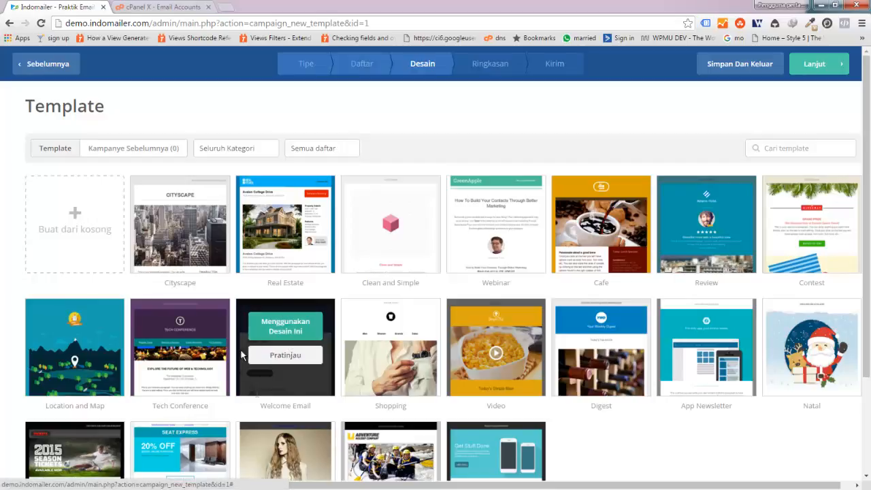
click(290, 330)
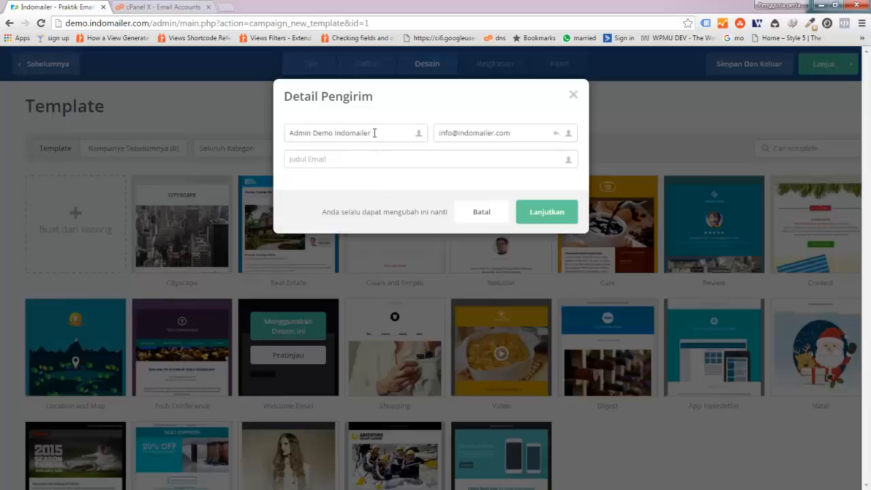
Step: Set the sender name to "Team Indomailer" and the email subject to "Hello, ini email pertama saya", and continue to the designer
triple_click(352, 130)
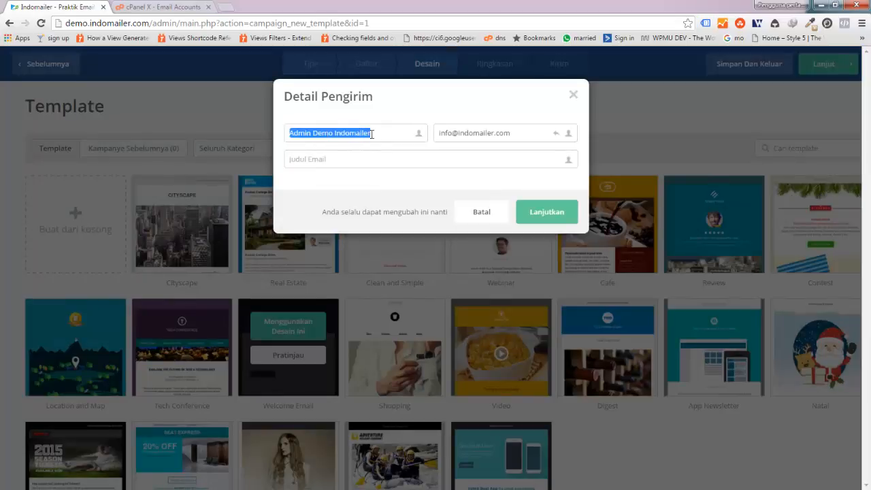
click(378, 135)
drag(377, 134, 251, 136)
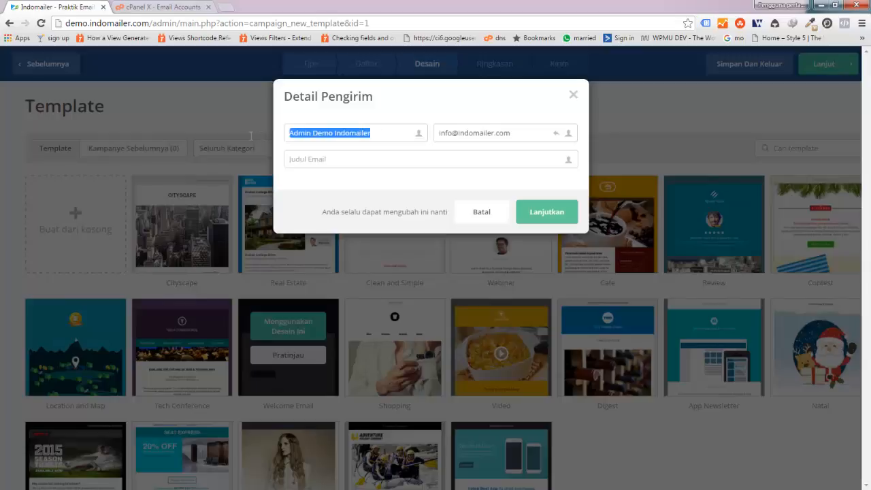
text(Te)
text(Indomailer)
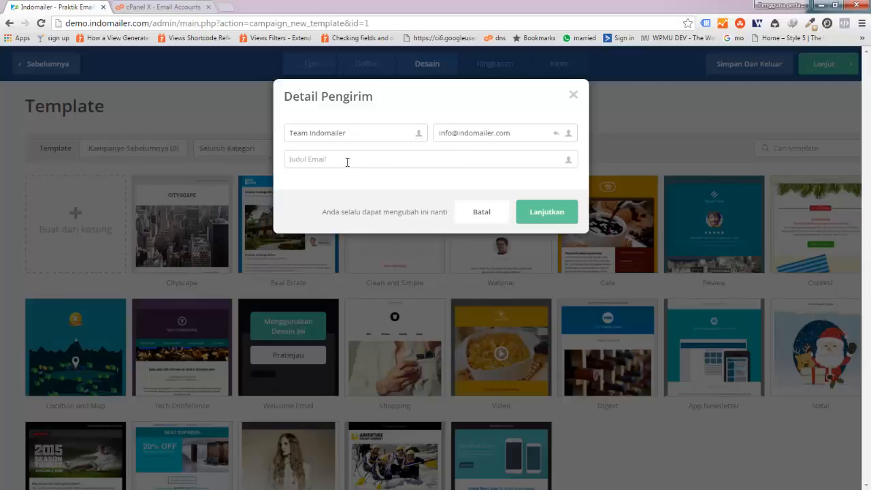
text(Hello, ini email pertama saya)
click(541, 209)
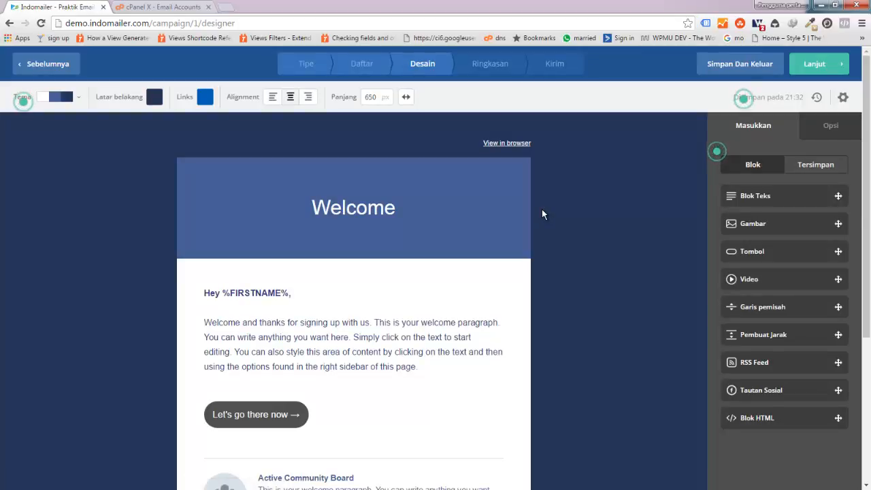
Step: Insert "to Indomailer Demo" after the word "Welcome" in the email's greeting paragraph
mouse_move(463, 287)
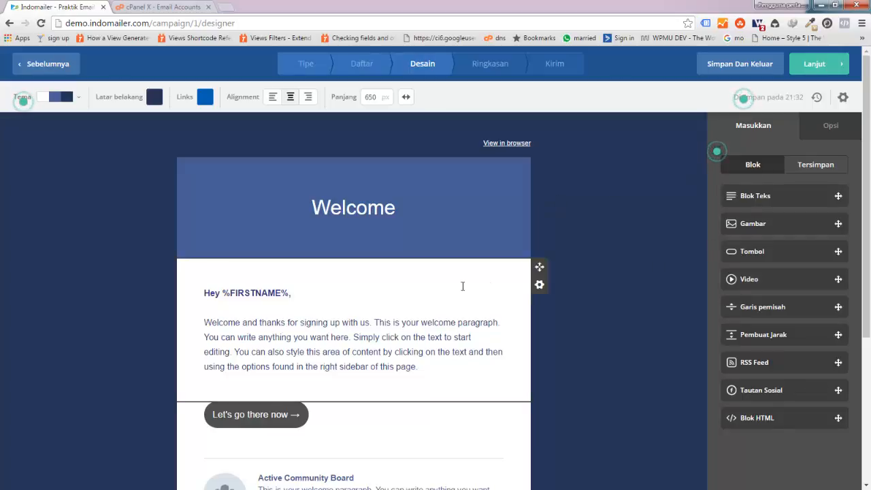
scroll(708, 314, down, 3)
scroll(706, 319, up, 3)
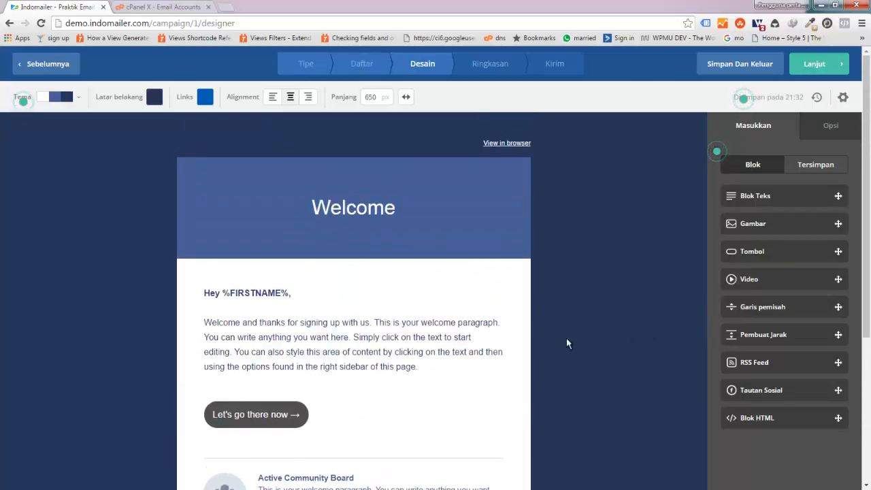
click(263, 322)
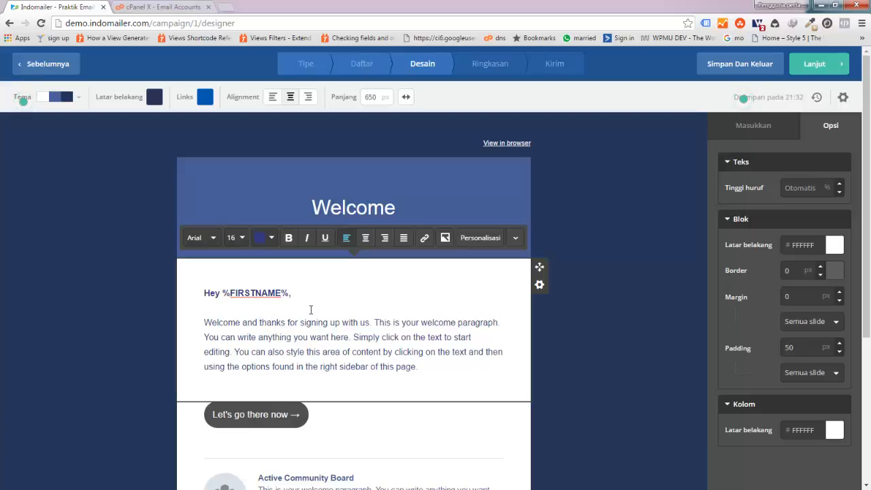
text(to Indomailer Demo)
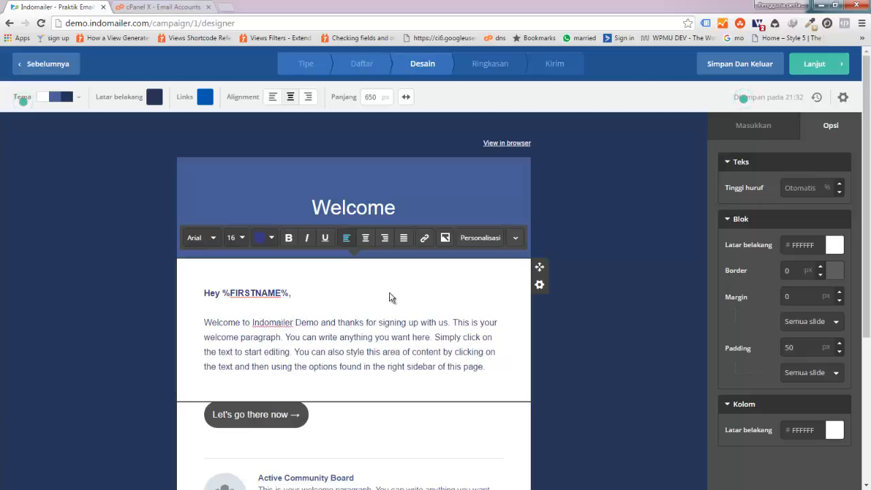
Step: Add a text block (Blok Teks) as a new column to the left of the greeting paragraph
click(752, 136)
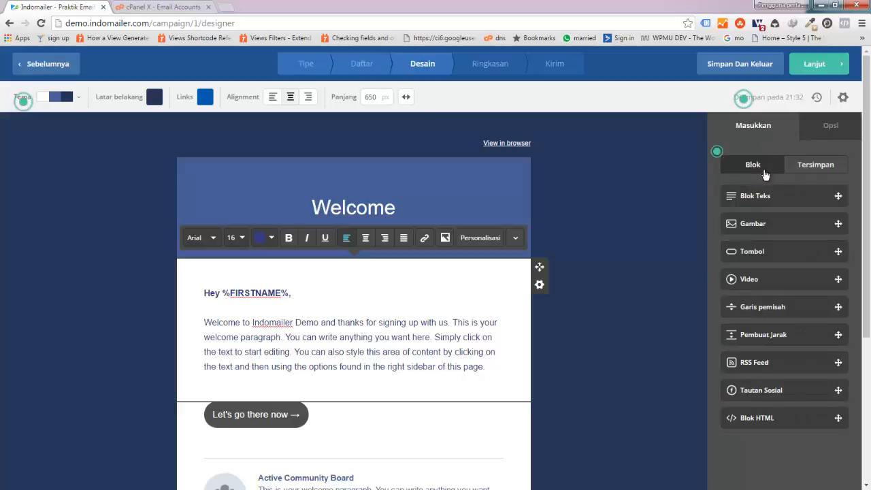
drag(727, 196, 204, 314)
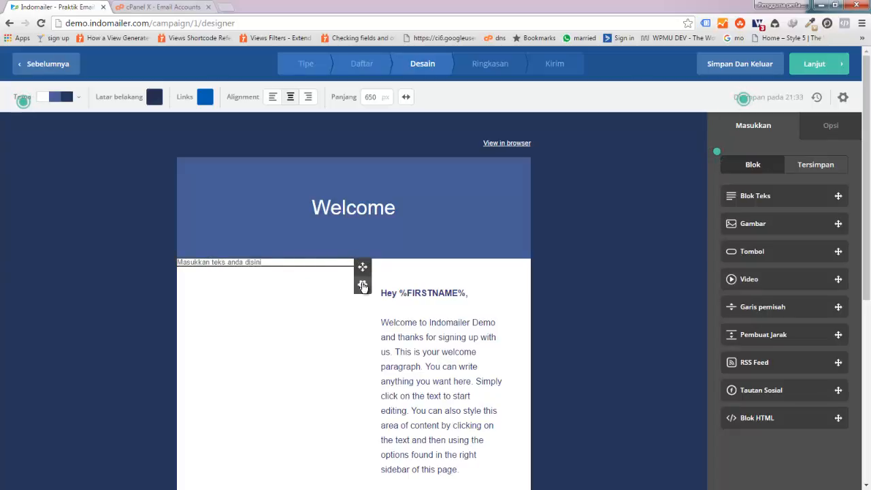
Step: Delete the placeholder text block from the column beside the greeting paragraph
click(362, 284)
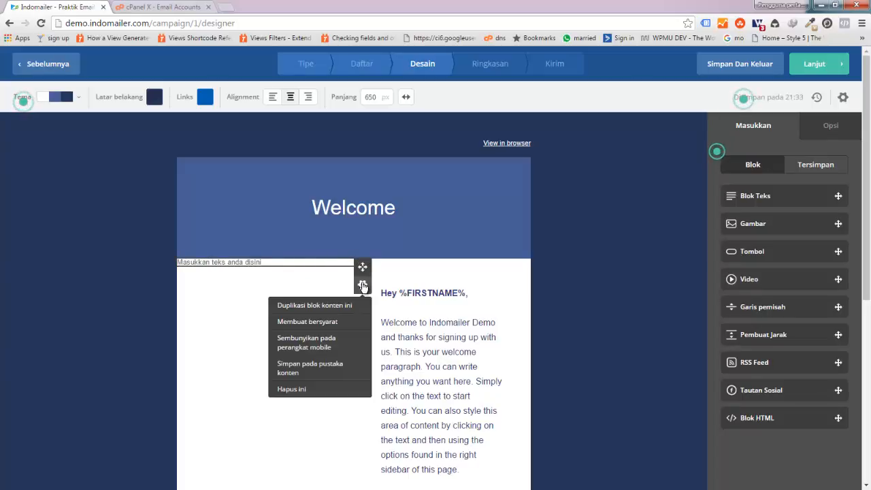
click(302, 389)
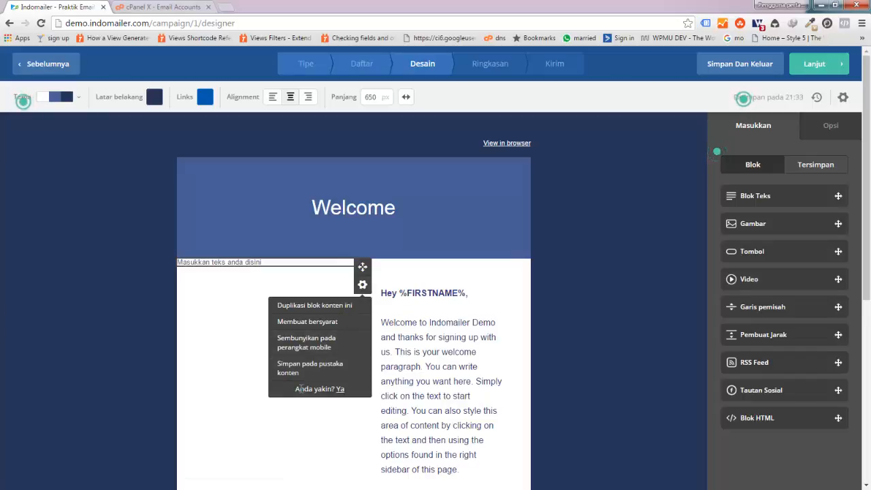
click(343, 391)
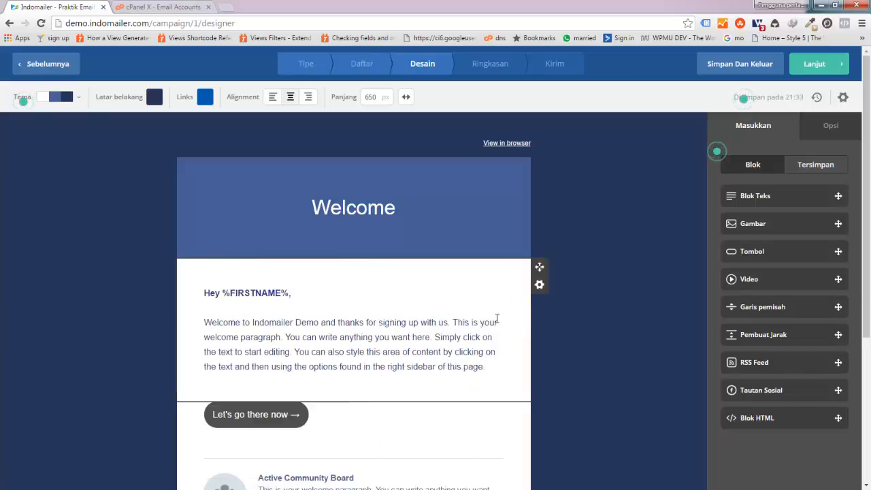
Step: Duplicate the greeting block and place the copy beside the original as a second column
click(540, 288)
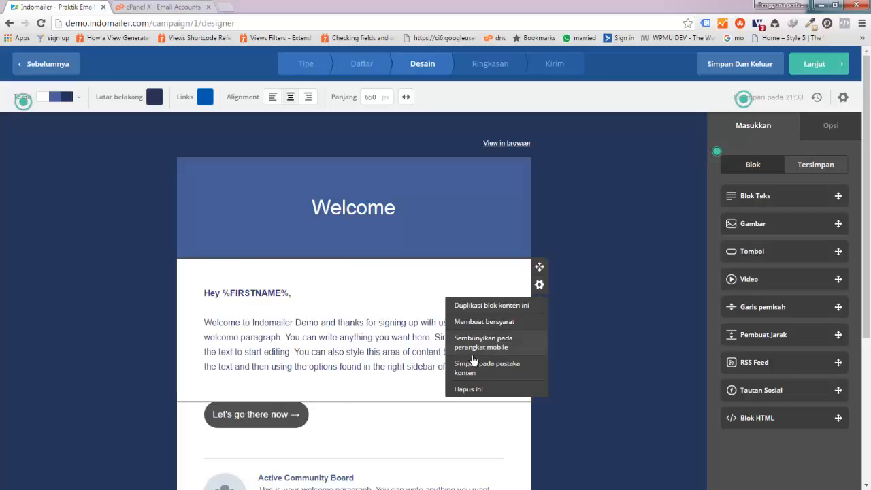
click(492, 306)
scroll(288, 398, down, 2)
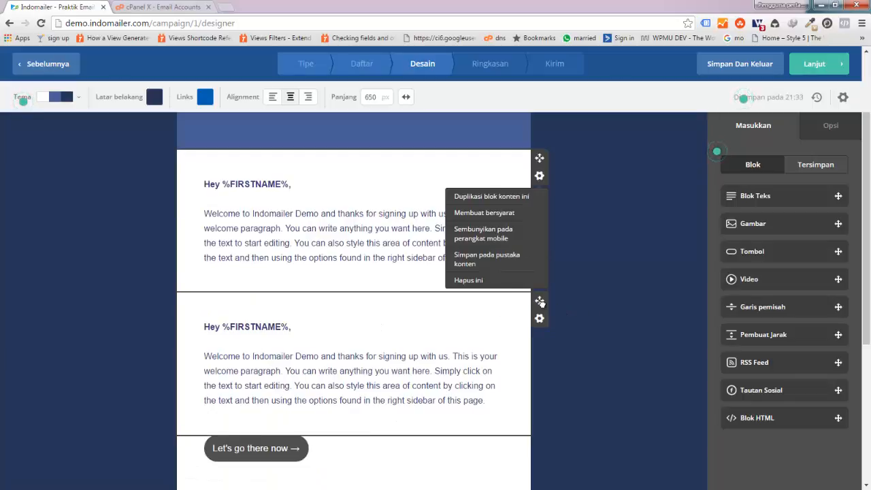
drag(539, 302, 334, 278)
drag(418, 223, 477, 222)
Step: Remove the "Hey %FIRSTNAME%," line from the second column's greeting block
click(476, 182)
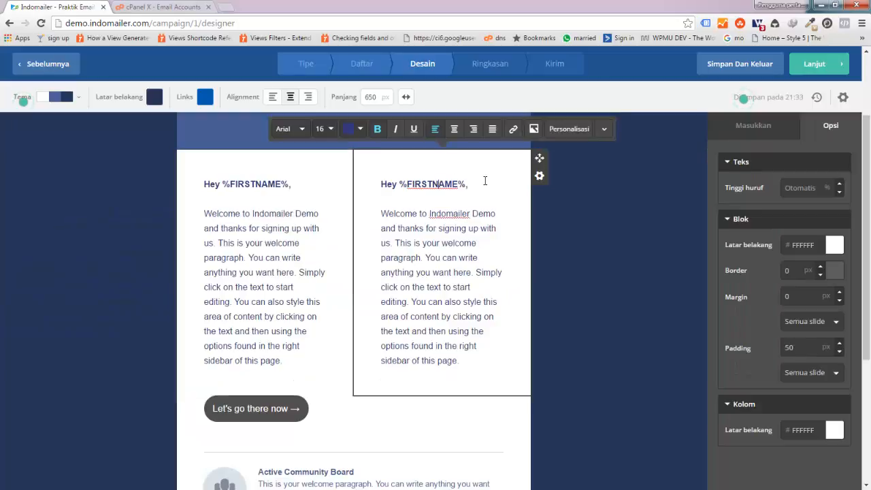
drag(475, 183, 375, 188)
key(BackSpace)
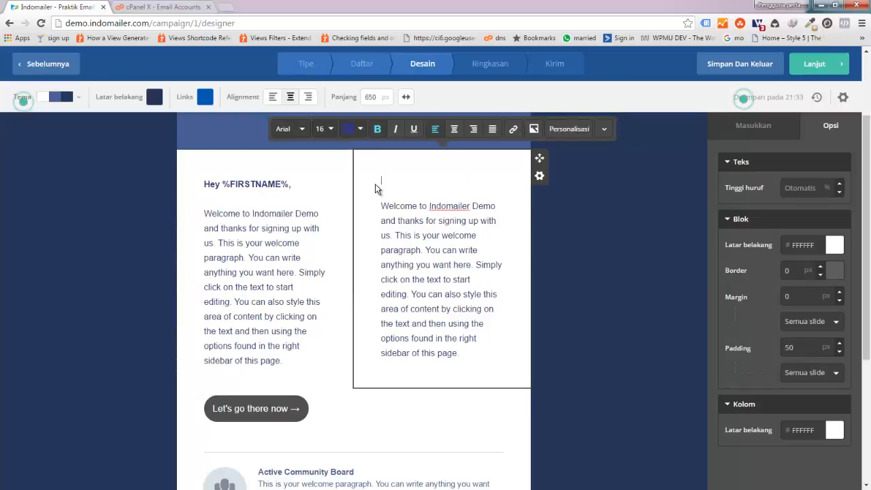
key(Return)
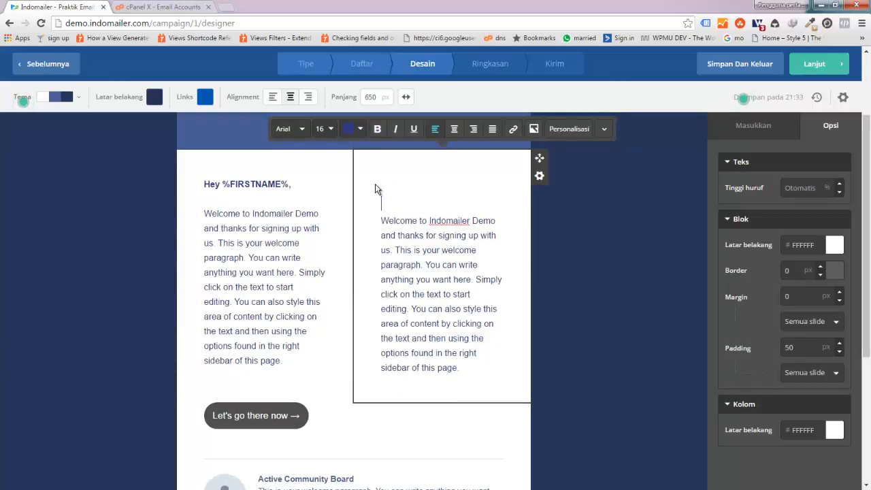
key(BackSpace)
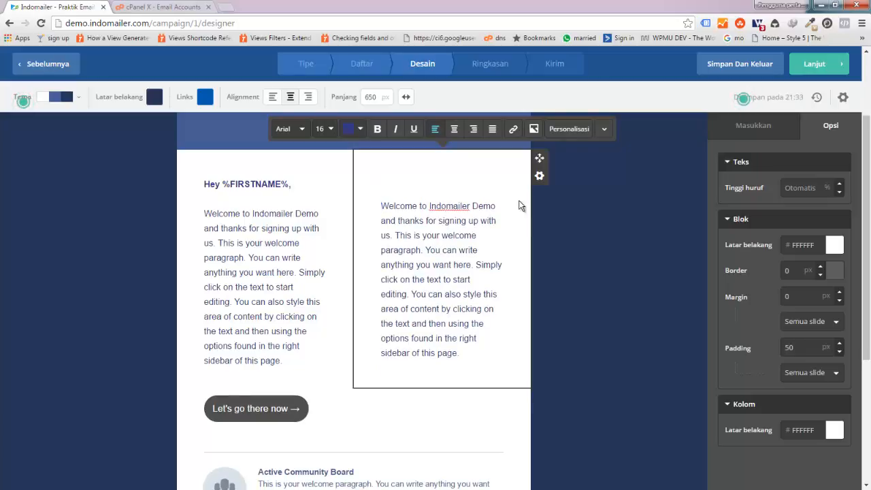
Step: Delete the duplicated greeting block in the second column
click(539, 176)
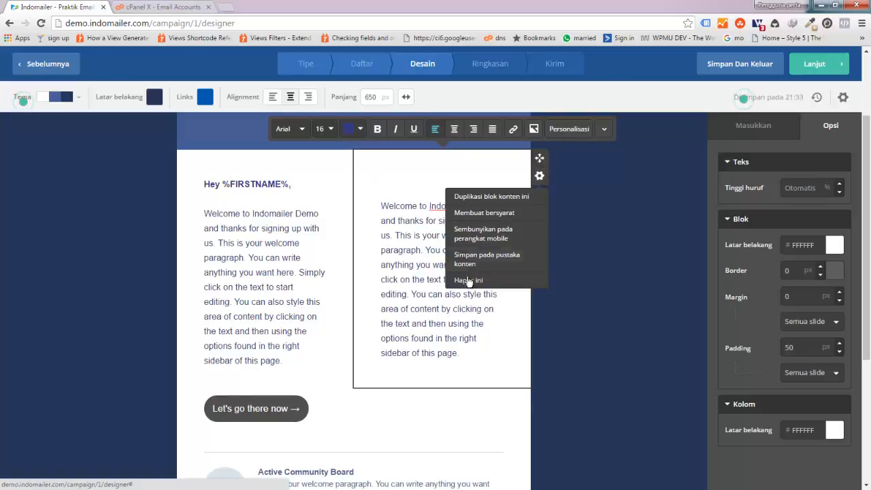
click(467, 283)
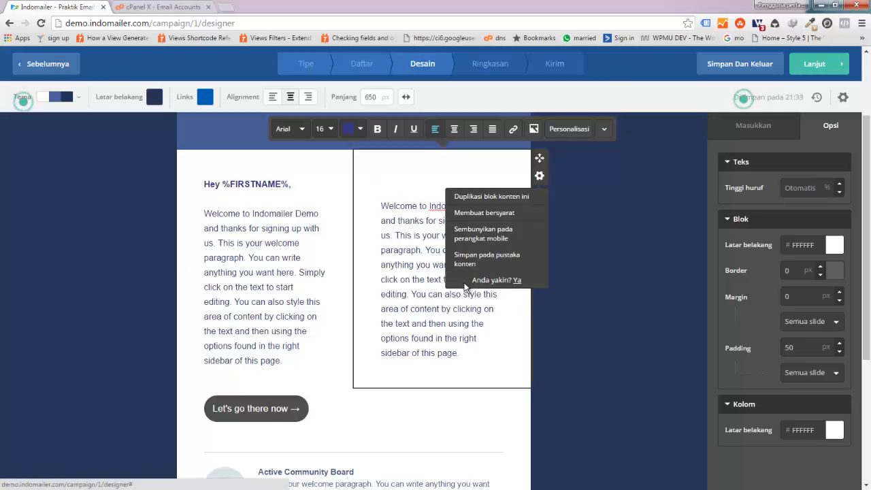
click(516, 281)
scroll(440, 311, up, 2)
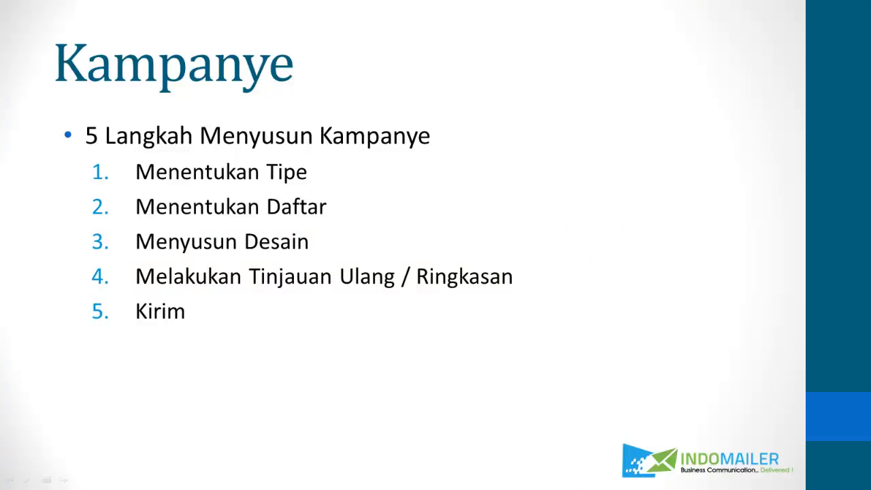
key(Right)
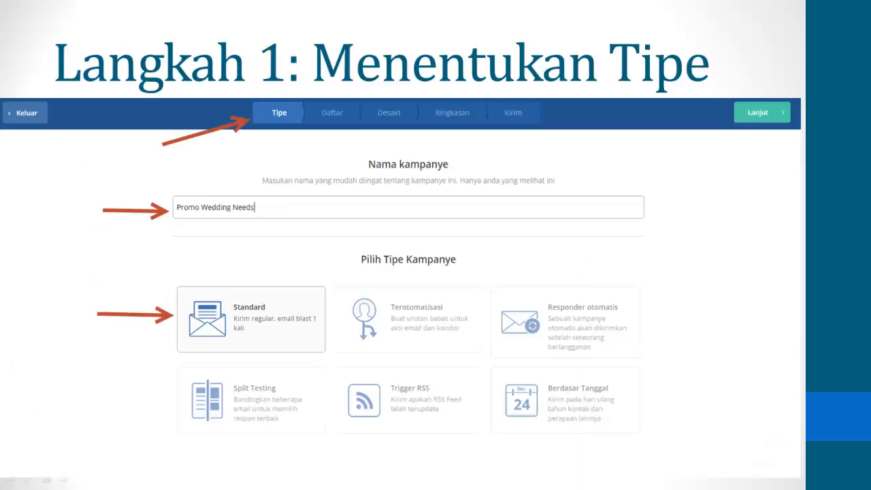
key(Left)
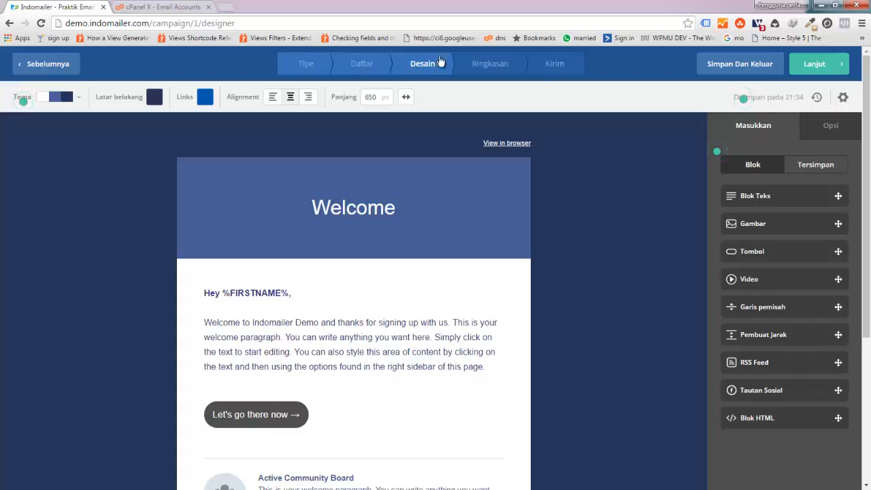
Step: Proceed to the campaign summary and activate Pelacakan Balasan (reply tracking) and Google Analytics
click(816, 64)
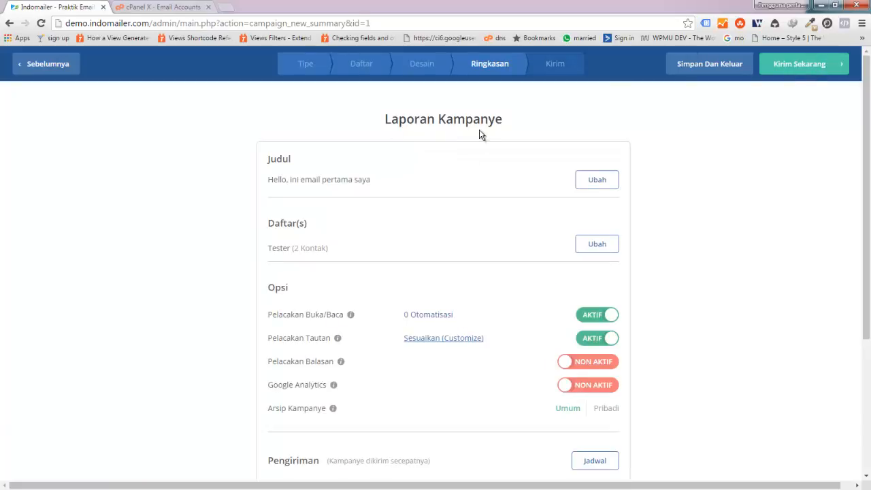
scroll(437, 215, down, 3)
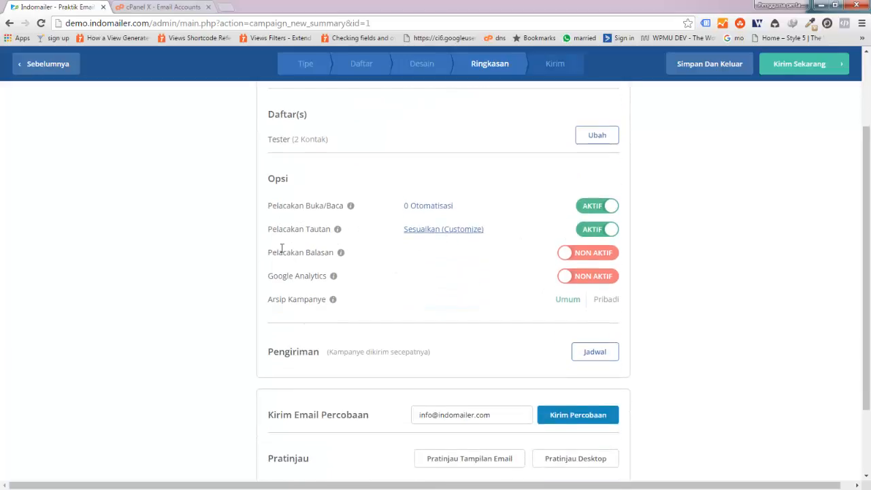
click(578, 255)
click(481, 143)
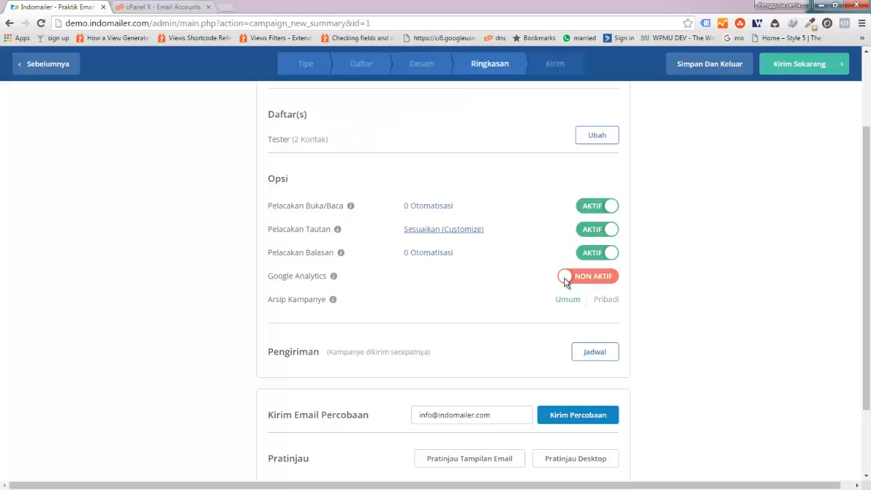
click(564, 278)
click(540, 205)
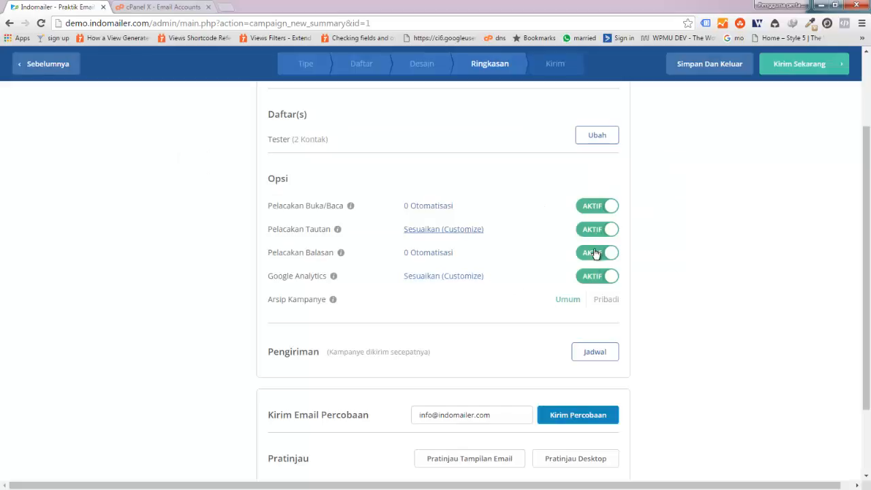
Step: Schedule the campaign's delivery for the specific date 09/01/2016, and cancel that schedule
scroll(499, 306, down, 2)
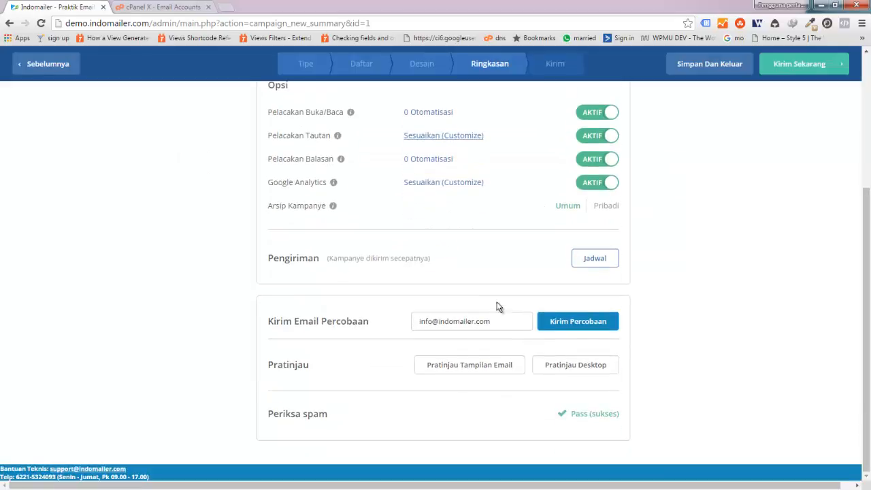
click(588, 263)
click(304, 258)
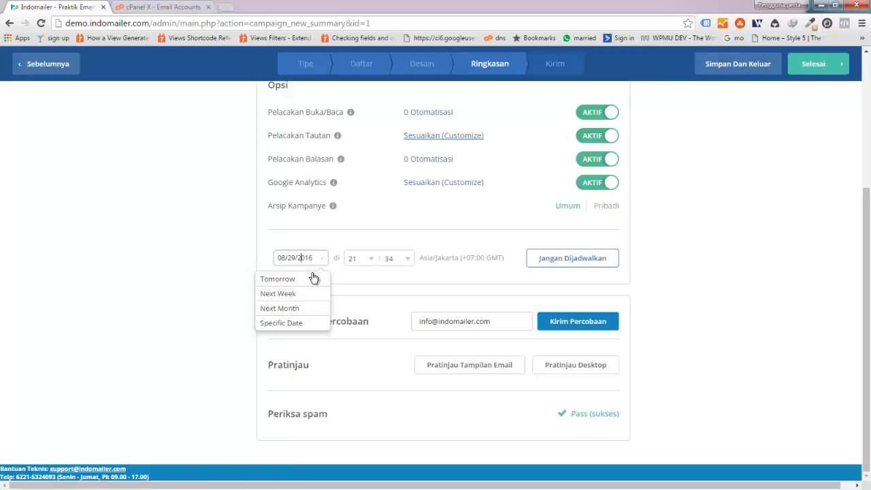
click(293, 322)
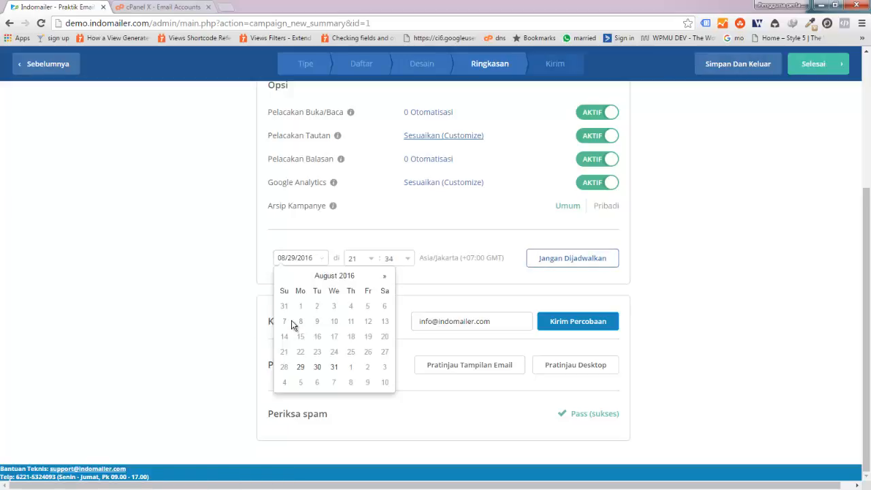
click(352, 367)
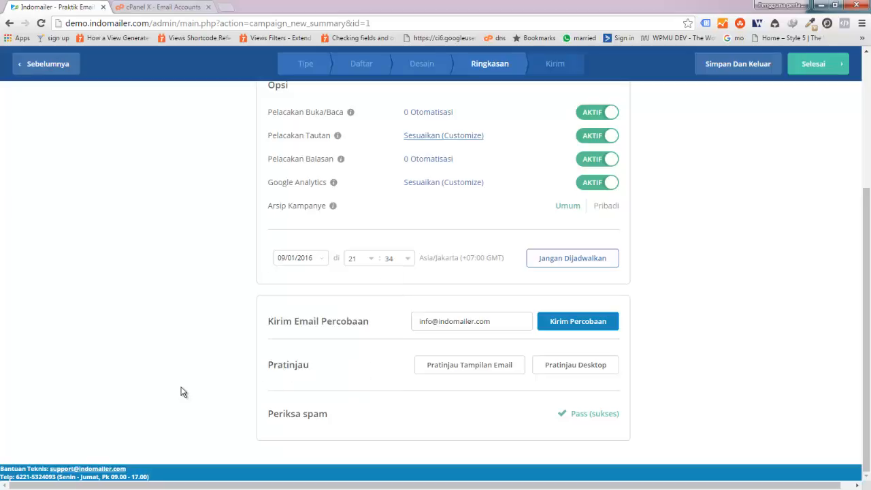
click(544, 259)
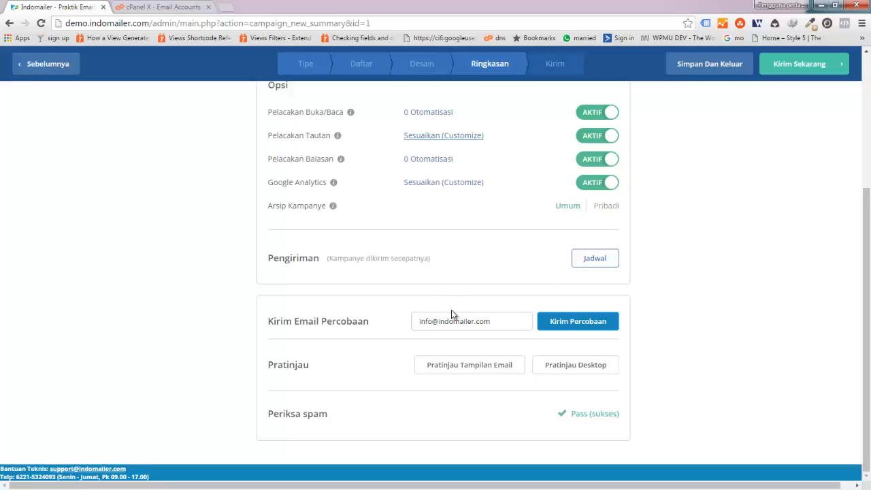
Step: Send a test email to the prefilled address, confirming that it should be sent anyway
click(565, 326)
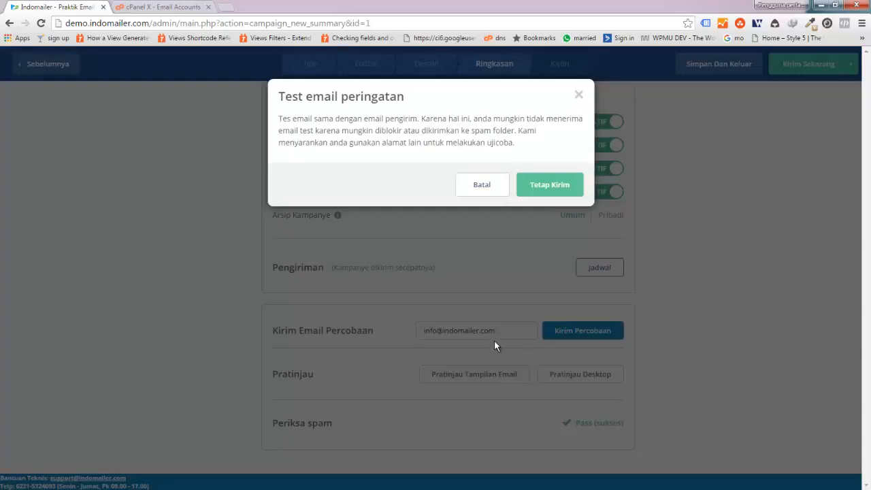
click(550, 190)
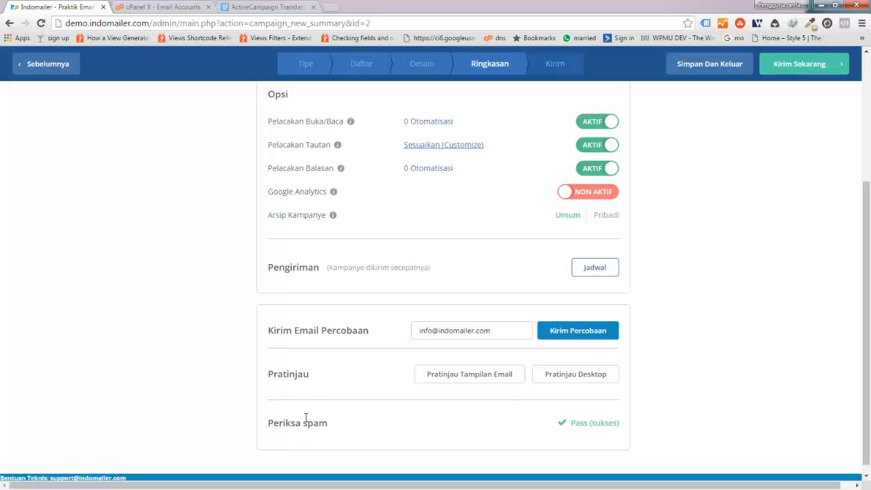
Step: Send the campaign immediately from its summary and exit to the campaign list
scroll(477, 409, down, 1)
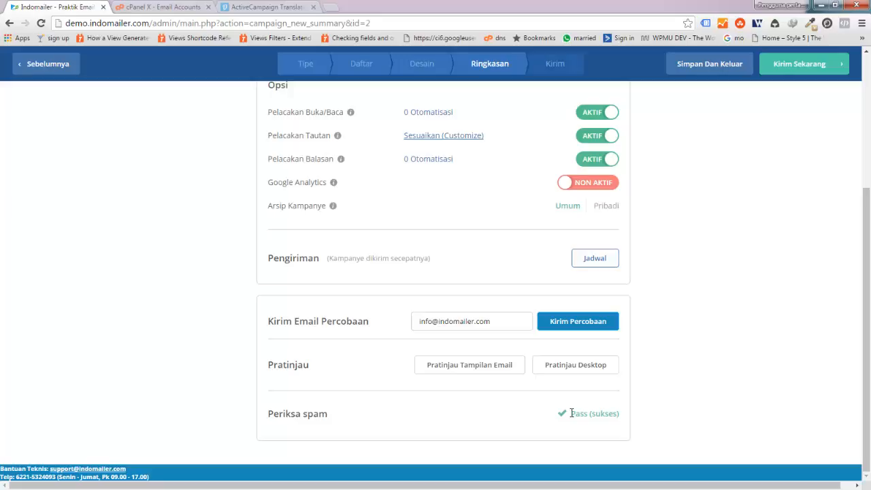
scroll(552, 330, up, 2)
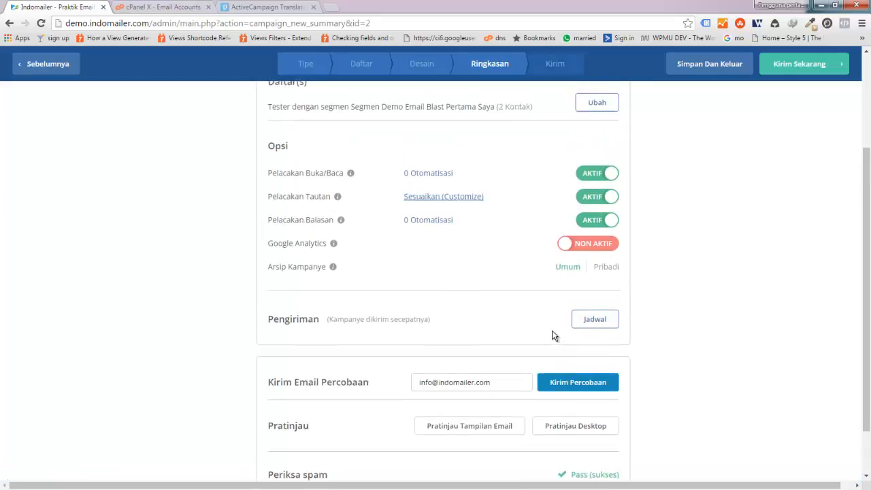
scroll(474, 378, up, 2)
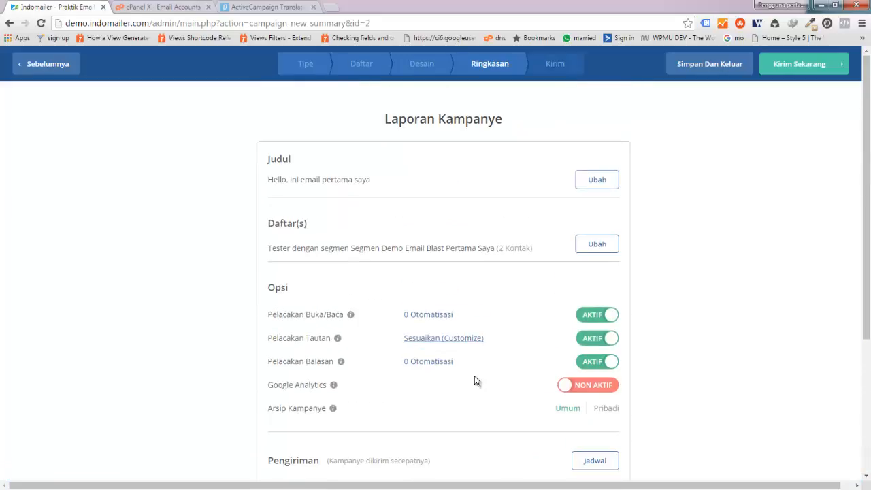
click(806, 64)
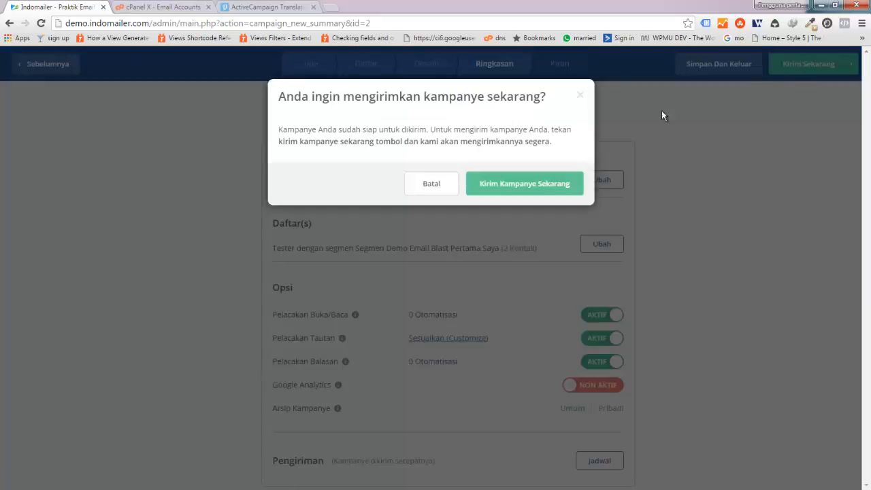
click(501, 185)
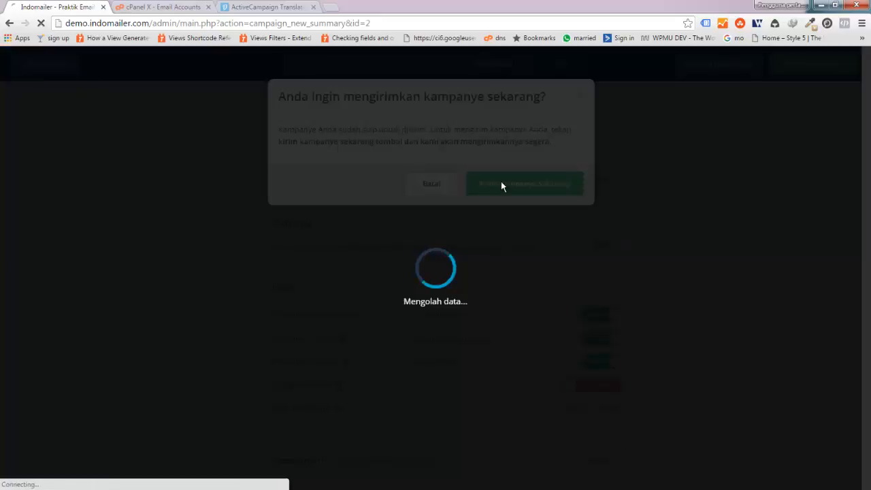
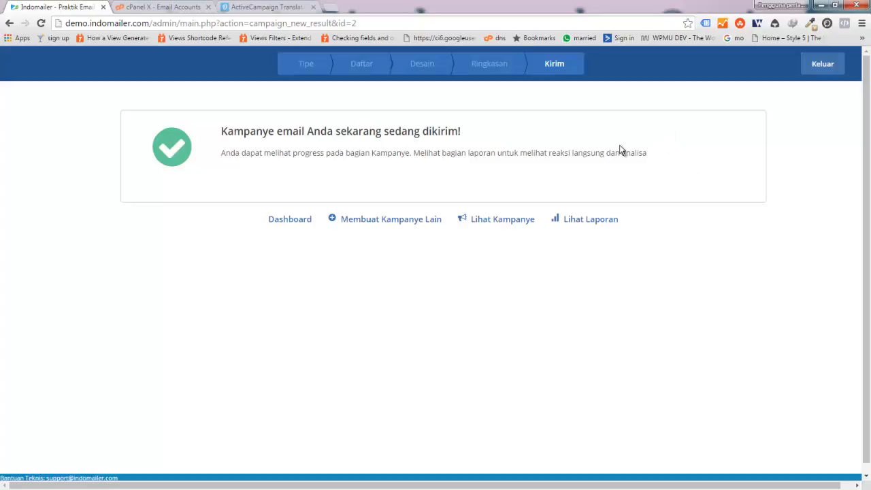
click(813, 66)
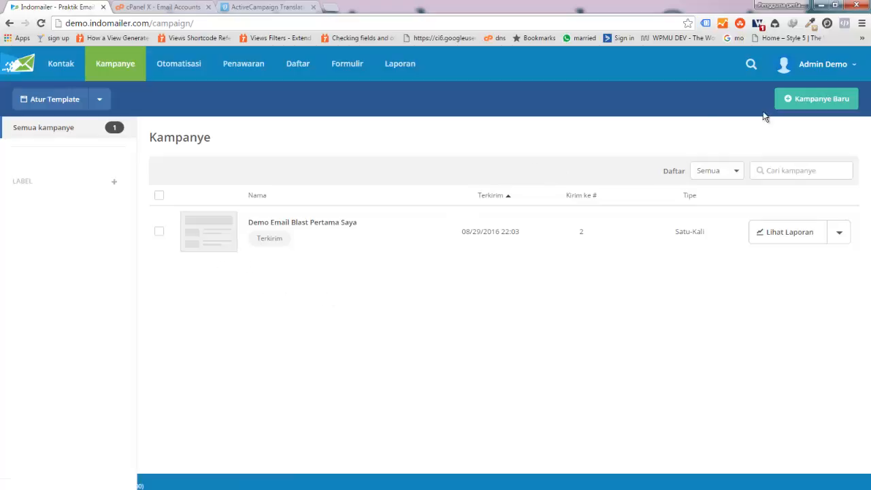
Step: Start a new campaign and name it "Blast email Autoresponder"
click(790, 98)
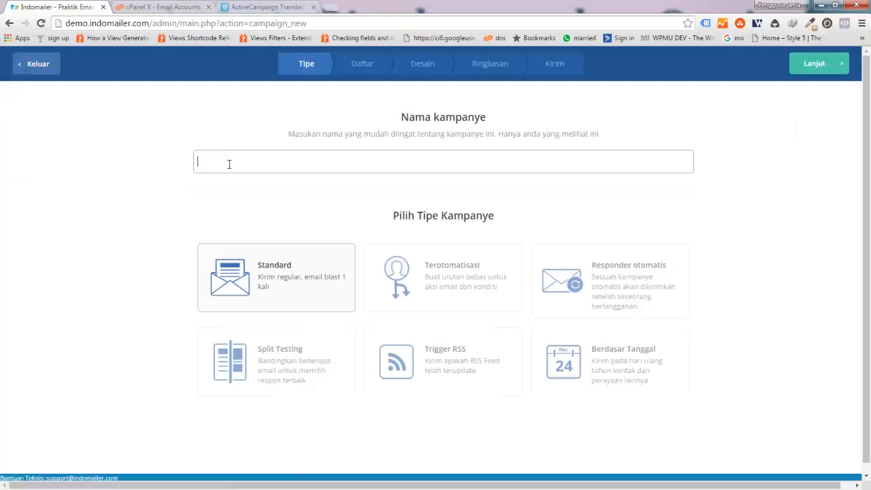
click(229, 164)
click(231, 138)
click(229, 154)
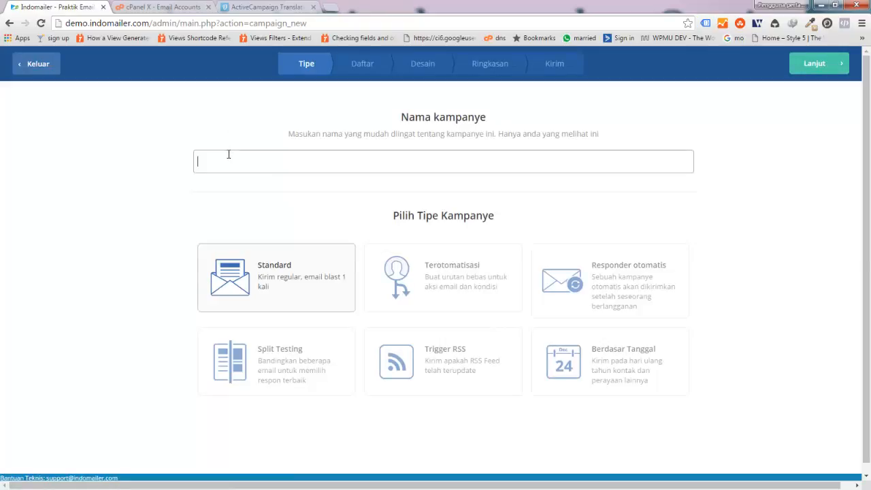
text(Blast email Autoresponder)
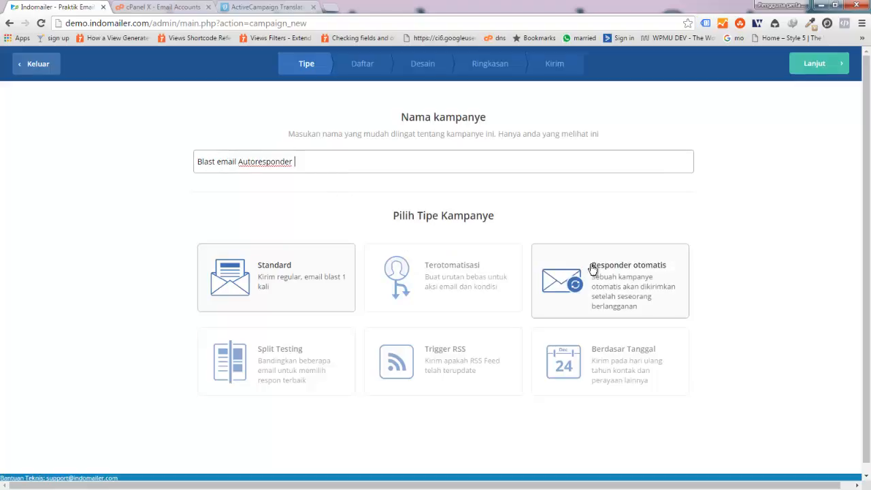
Step: Make the campaign an automatic responder (Responder otomatis) and target the Tester list
click(597, 269)
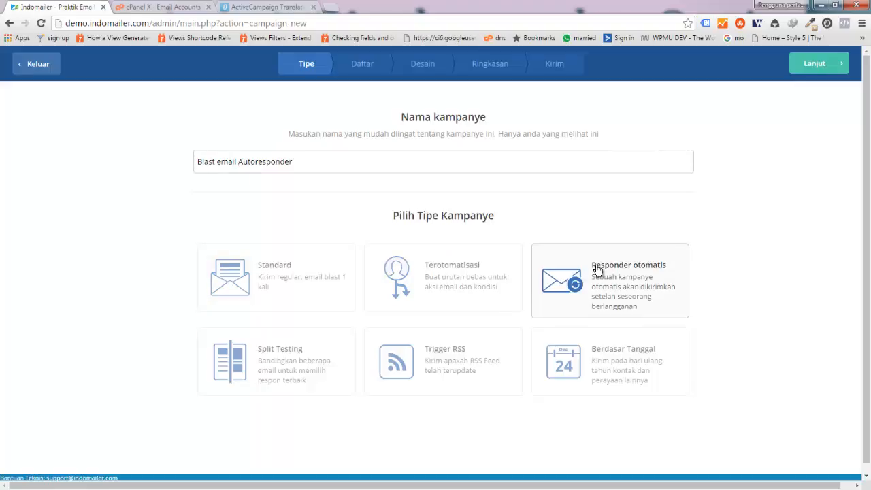
click(828, 71)
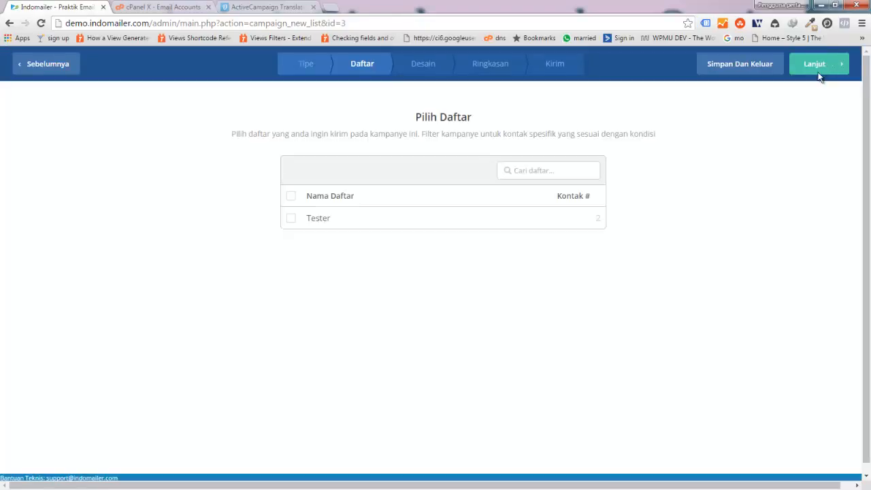
click(290, 220)
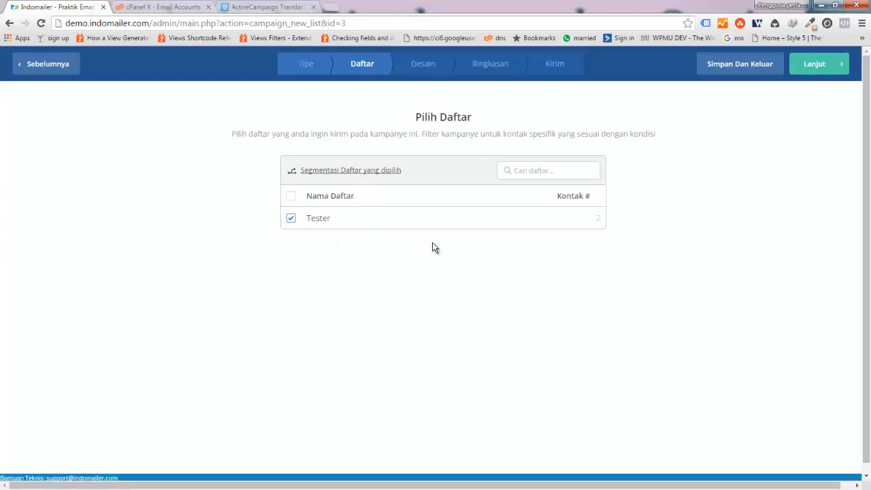
click(814, 68)
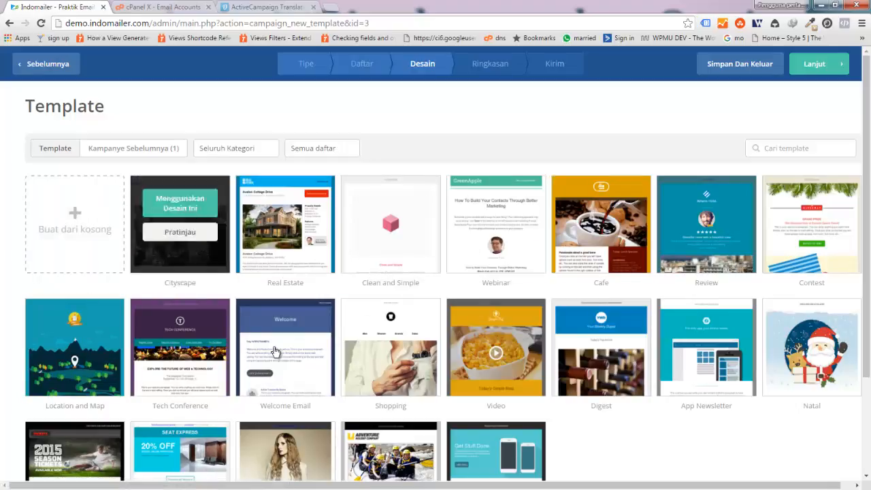
Step: Use the Discount template with the email subject "Responder Otomatis" and continue to the campaign summary with the design as is
scroll(389, 340, down, 2)
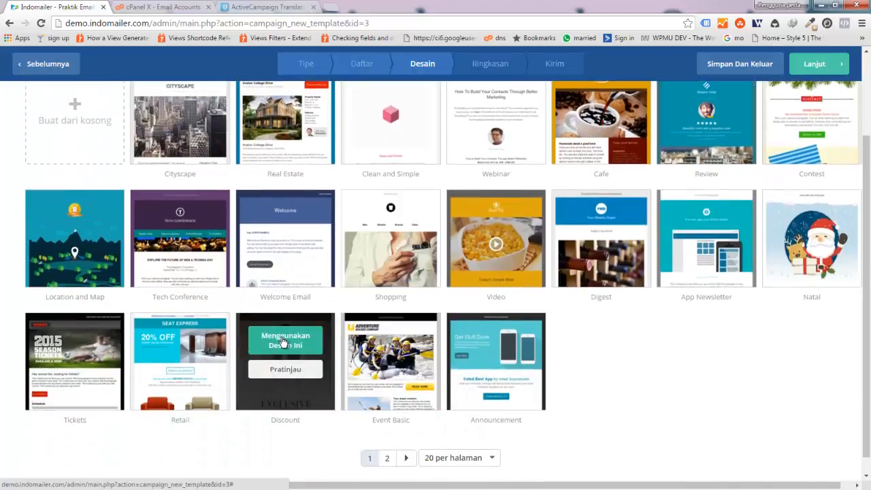
click(283, 342)
click(452, 160)
text(Respond)
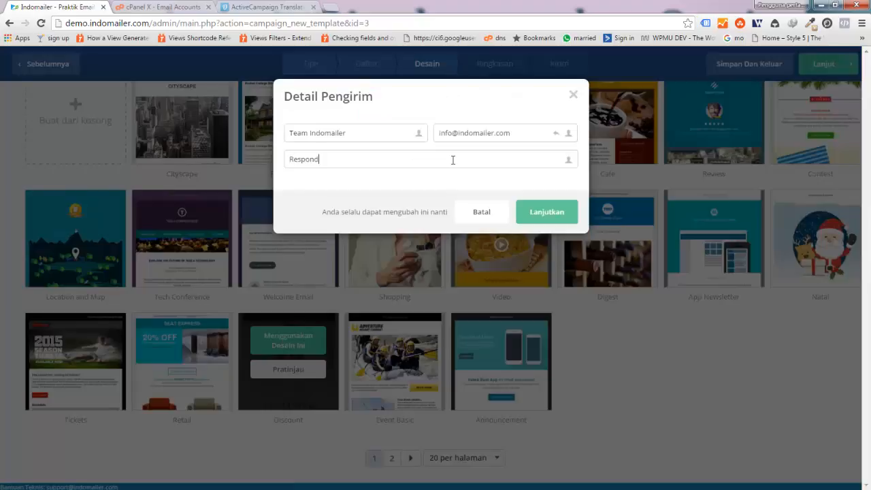
text(er Otomatis)
click(542, 213)
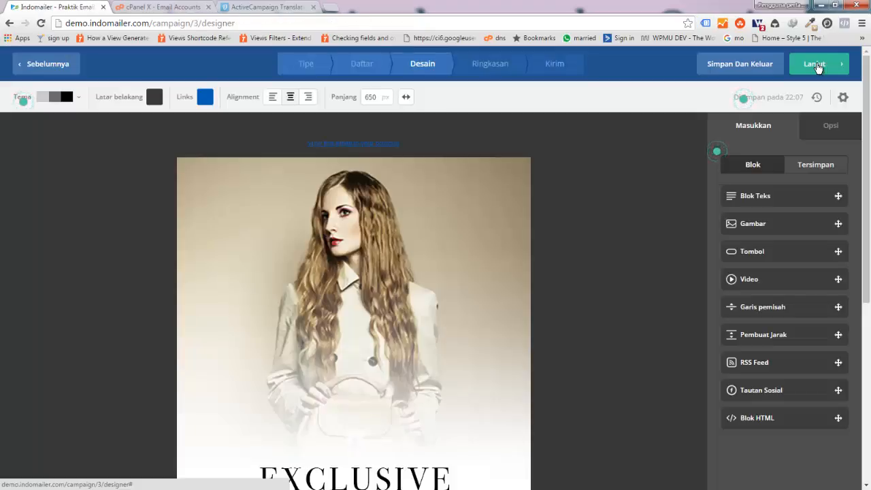
click(816, 65)
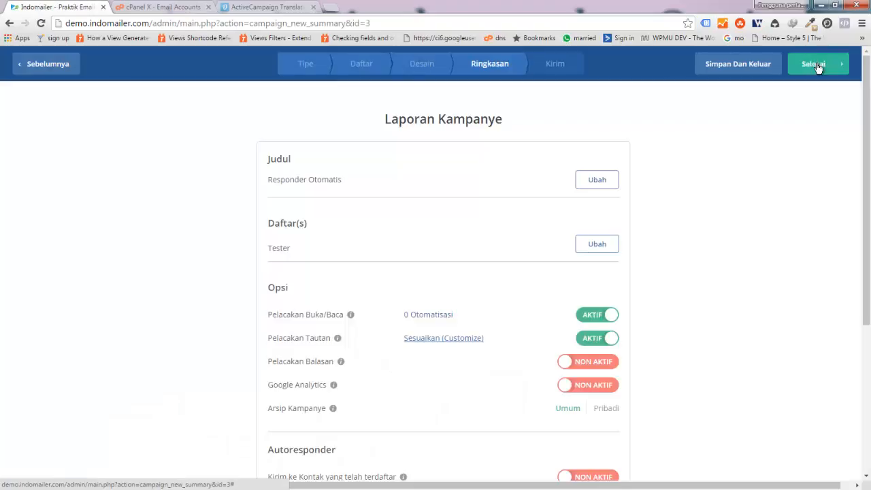
Step: Enable reply tracking and Google Analytics for the campaign, accepting the prefilled Analytics campaign name
scroll(545, 293, down, 3)
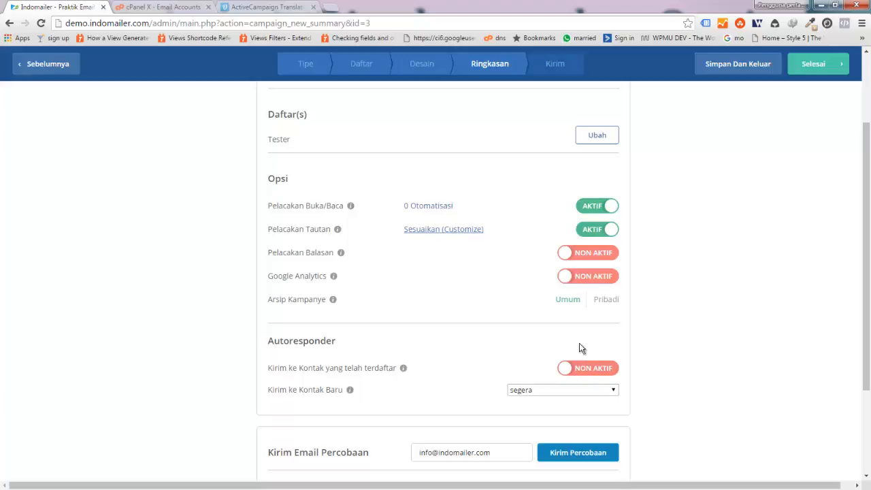
scroll(565, 276, up, 2)
scroll(568, 276, down, 2)
click(574, 255)
click(478, 138)
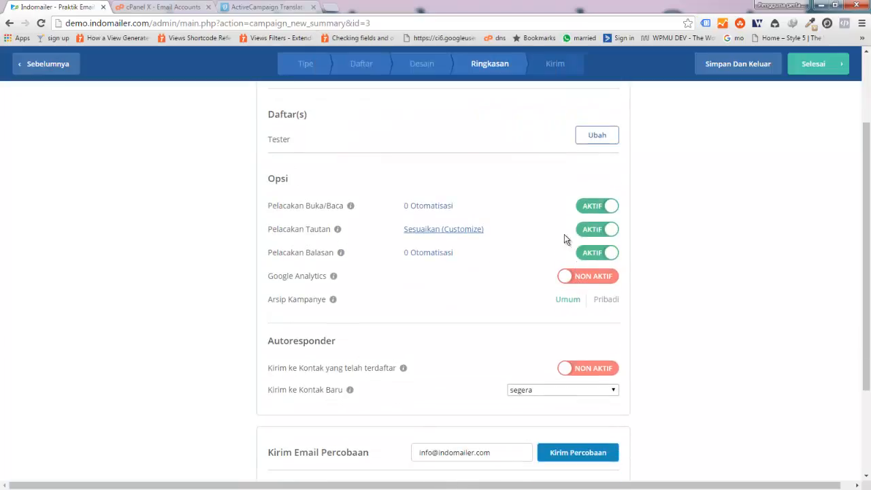
click(578, 277)
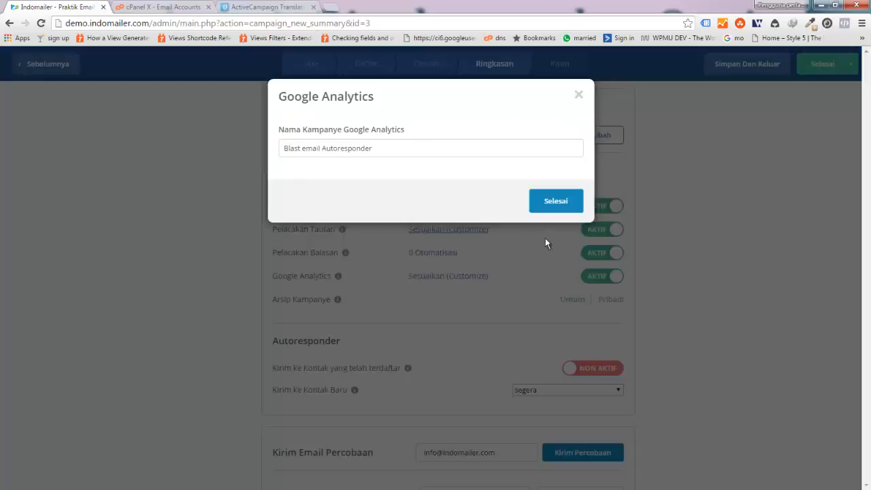
click(549, 201)
Step: Set the autoresponder to send to new contacts after a set period (setelah jangka waktu tertentu) of 5 days
scroll(409, 297, down, 2)
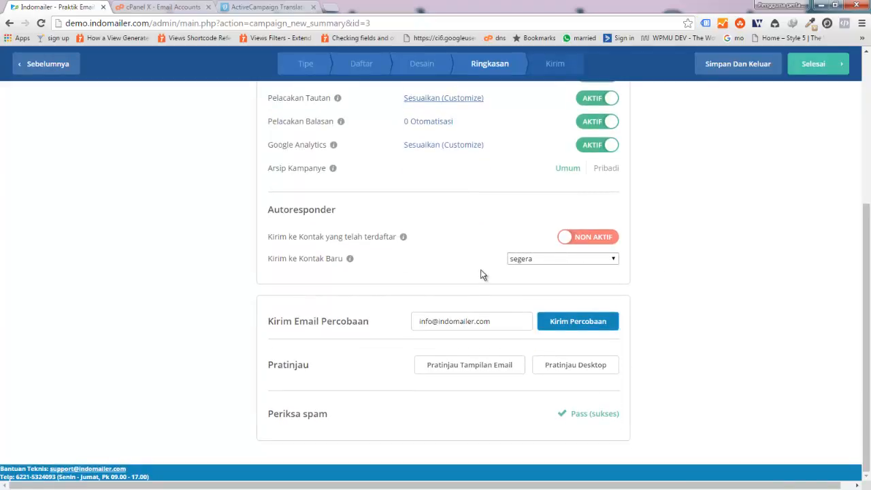
click(547, 258)
click(535, 280)
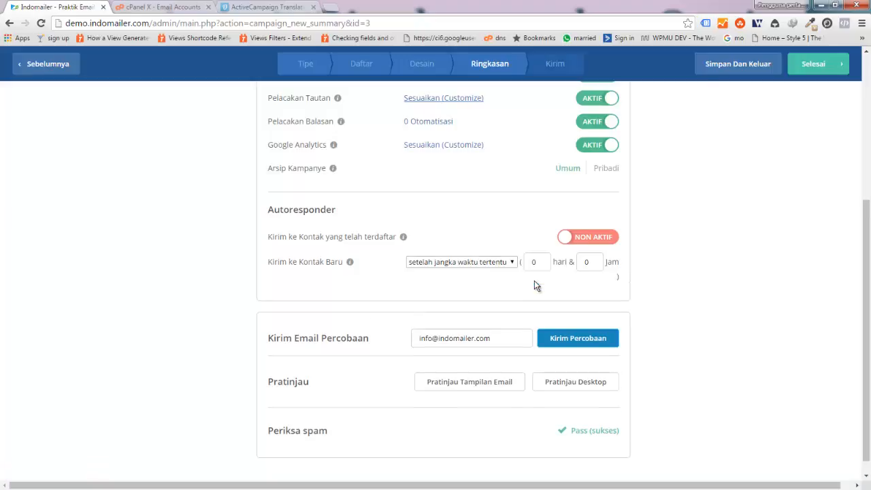
double_click(538, 264)
text(2)
key(BackSpace)
text(5)
scroll(647, 245, up, 3)
scroll(647, 245, down, 3)
Step: Switch sending to already registered contacts on and back off, and view the option's hint
click(566, 238)
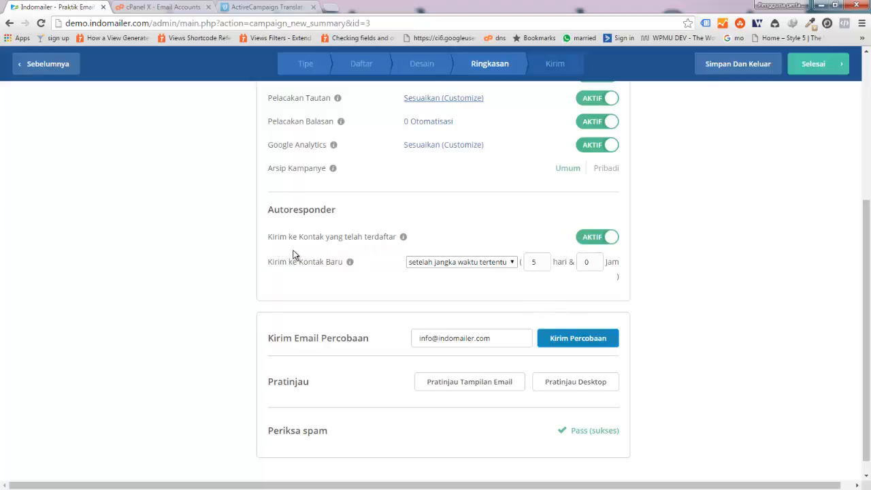
click(612, 239)
mouse_move(404, 239)
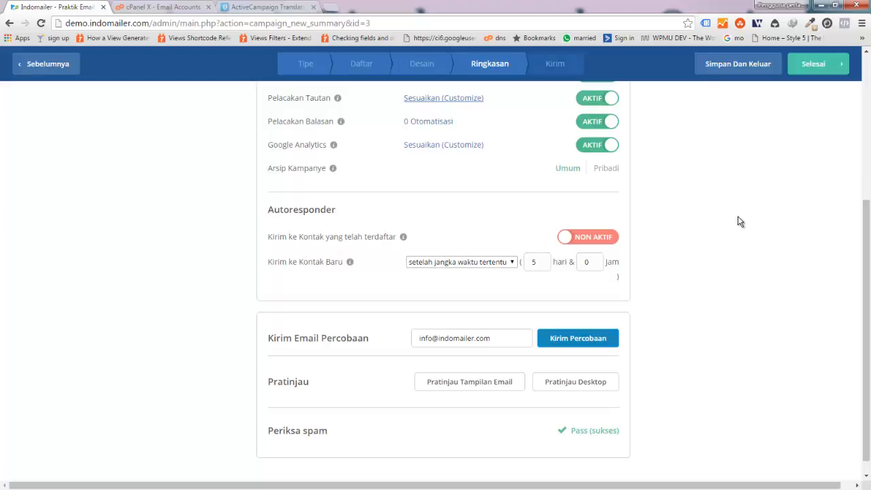
Step: Finish the autoresponder campaign from its summary
scroll(735, 228, up, 1)
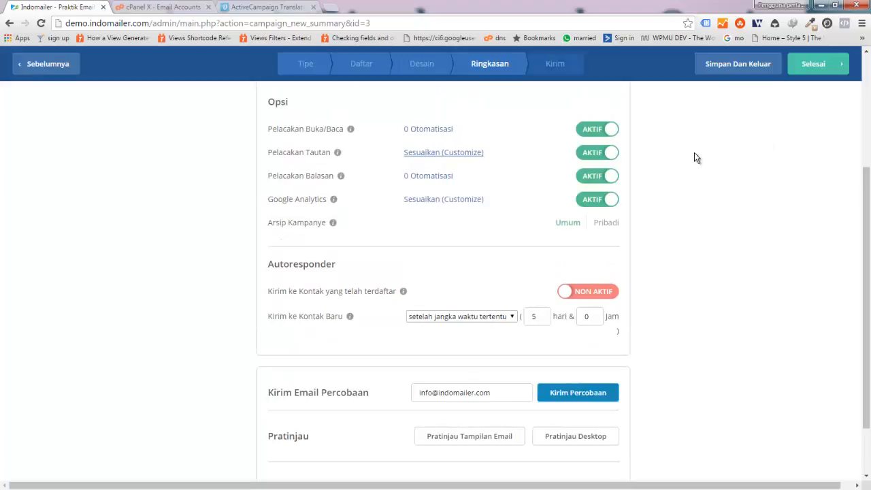
click(804, 70)
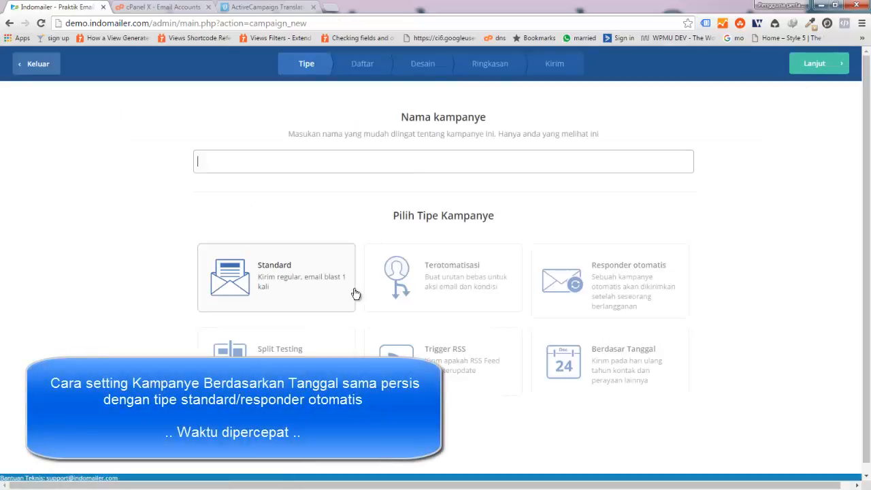
Step: Set up a date-based campaign (Berdasar Tanggal) named "Ini adalah kampanye ke 2" for the Tester list
click(536, 391)
click(315, 160)
text(Ini adalah kampanye ke 2)
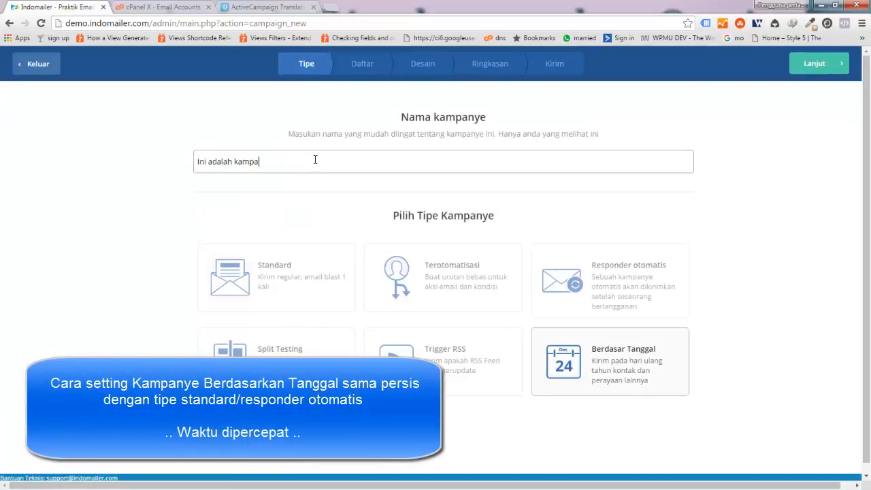
click(815, 64)
click(291, 218)
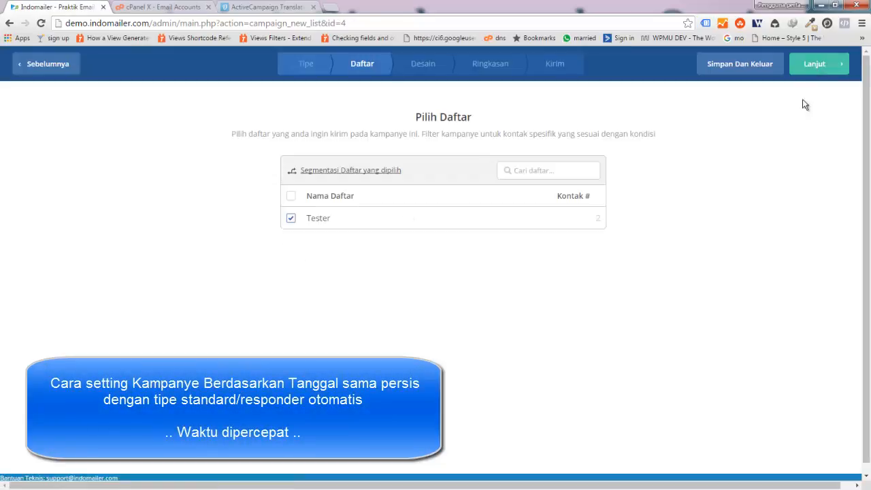
click(826, 65)
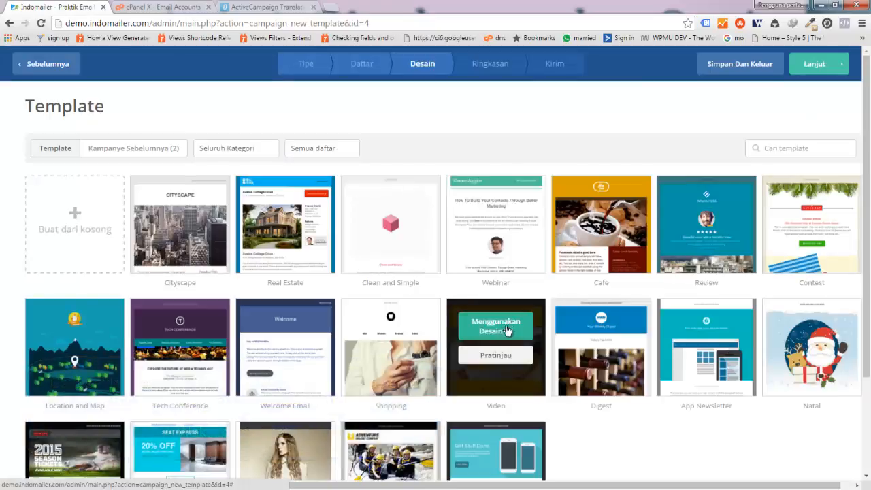
Step: Use the Video template with the email subject "Happy Birthday" and continue to the summary without editing the design
click(507, 330)
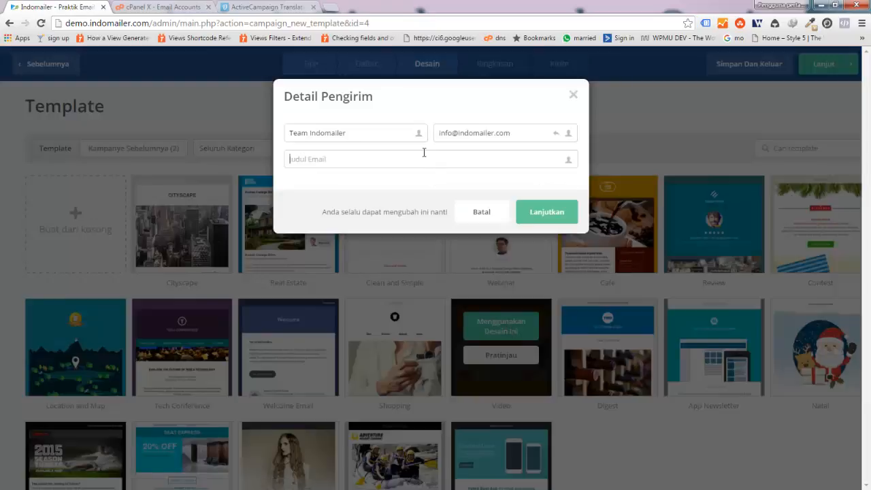
text(Happy Birthday)
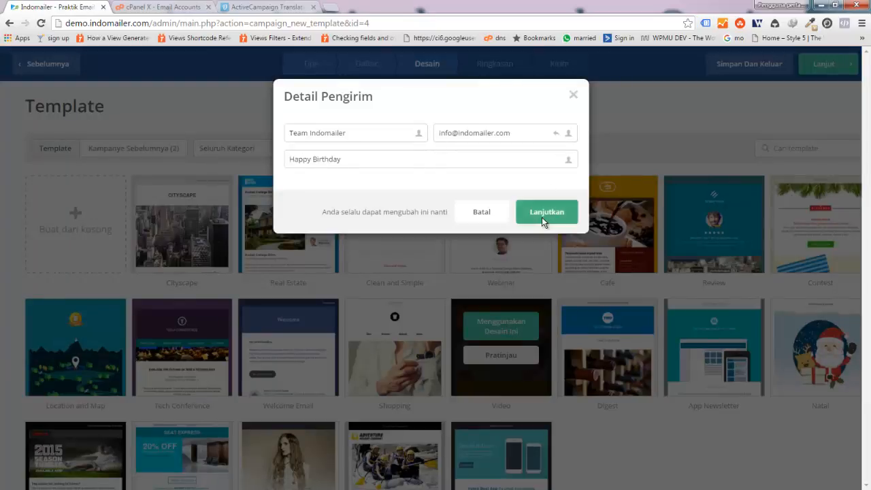
click(542, 217)
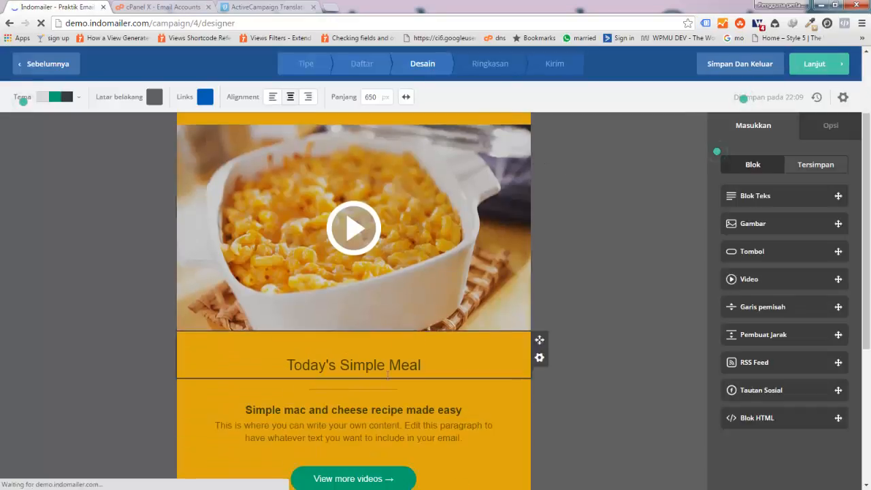
click(811, 65)
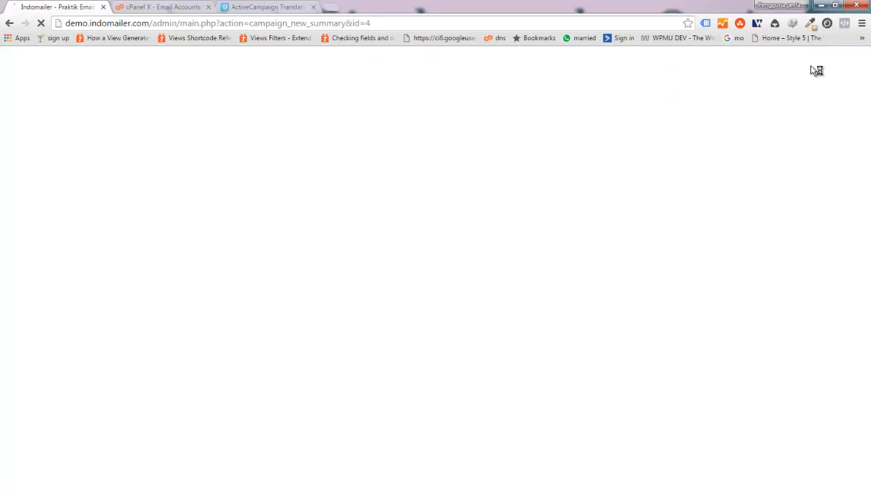
Step: Enable reply tracking and Google Analytics for the Happy Birthday campaign
click(580, 366)
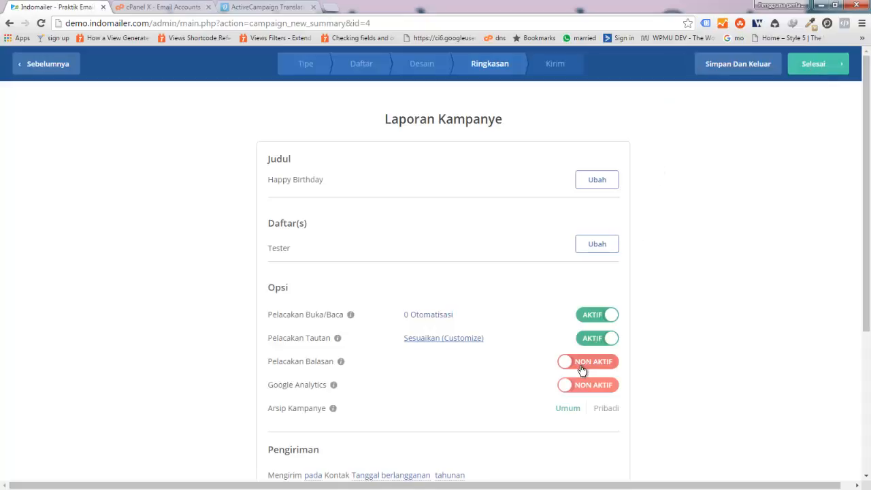
click(480, 139)
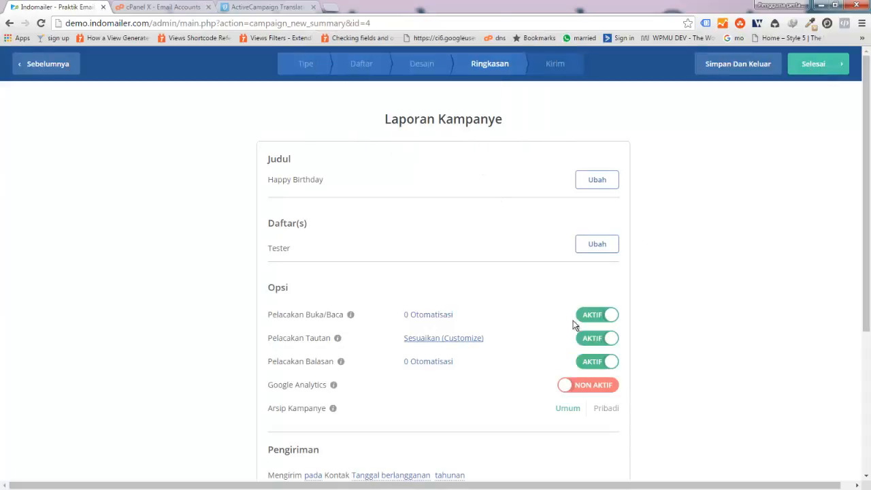
click(575, 386)
click(553, 204)
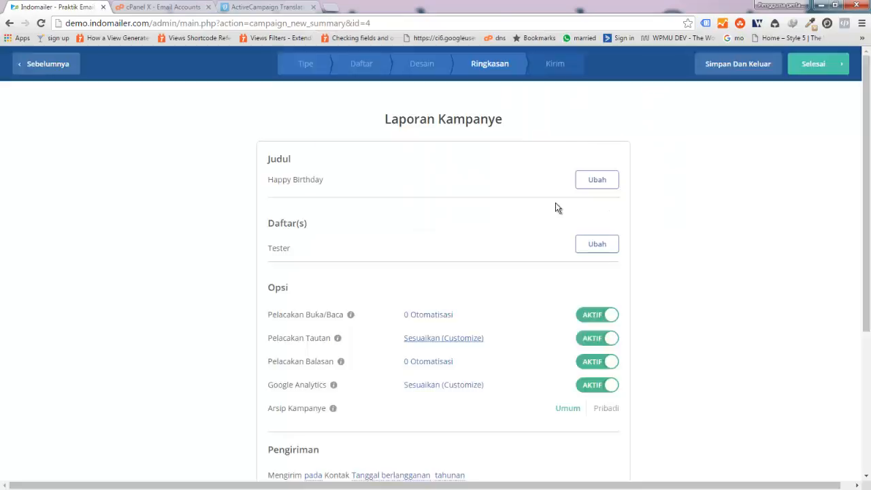
Step: Set the delivery rule to send on (pada) the contact's birthday field, Ulang Tahun
scroll(435, 389, down, 3)
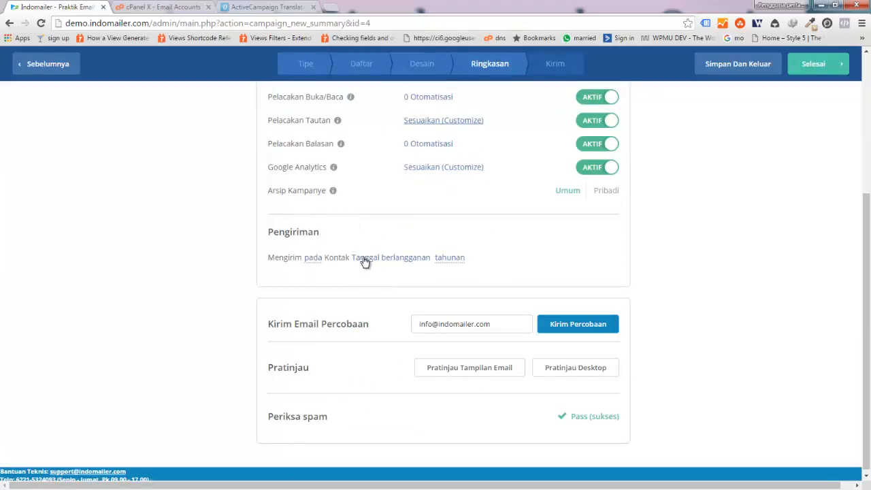
click(317, 259)
click(316, 258)
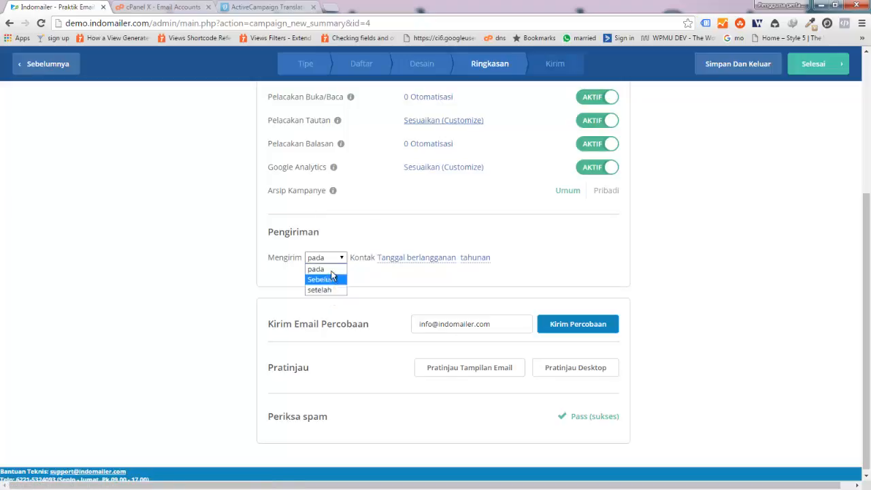
click(330, 269)
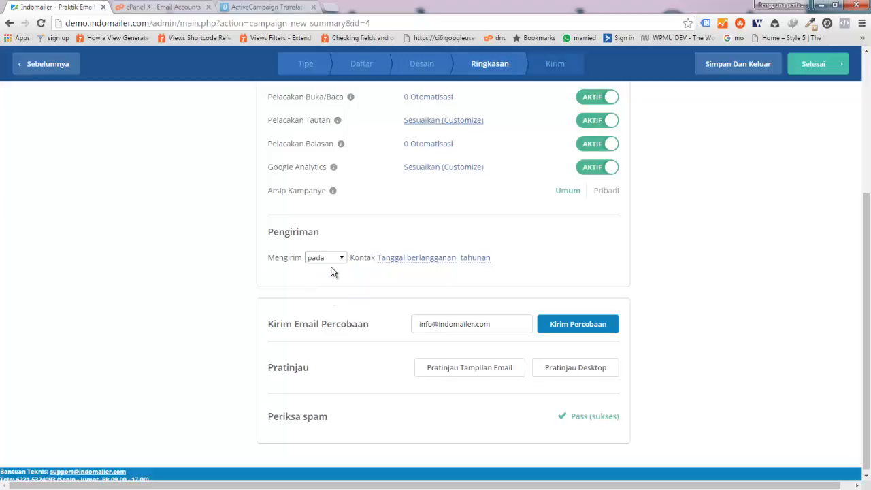
click(415, 259)
click(430, 261)
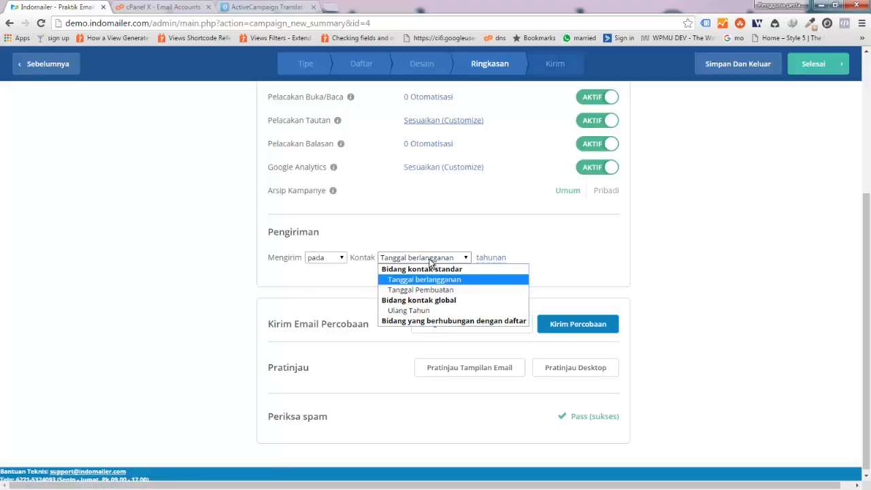
click(408, 312)
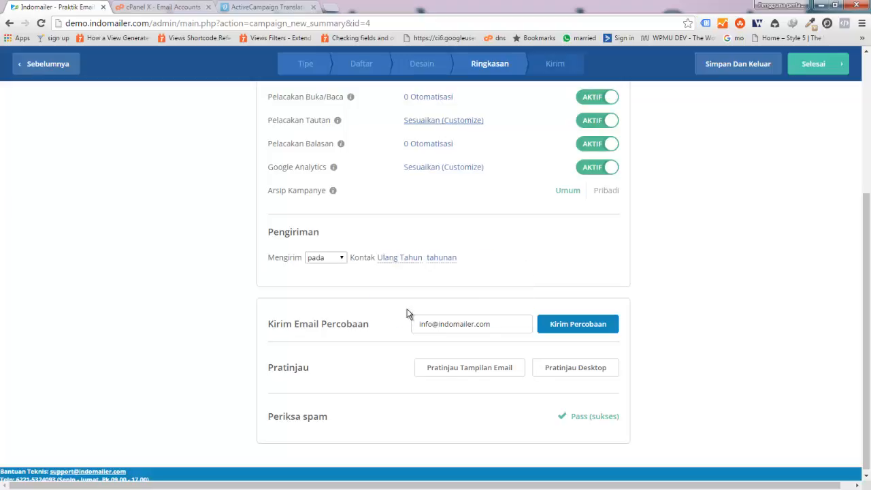
Step: Try the one-time option "sekali saja" for the delivery repetition and return it to yearly (tahunan)
click(441, 258)
click(440, 257)
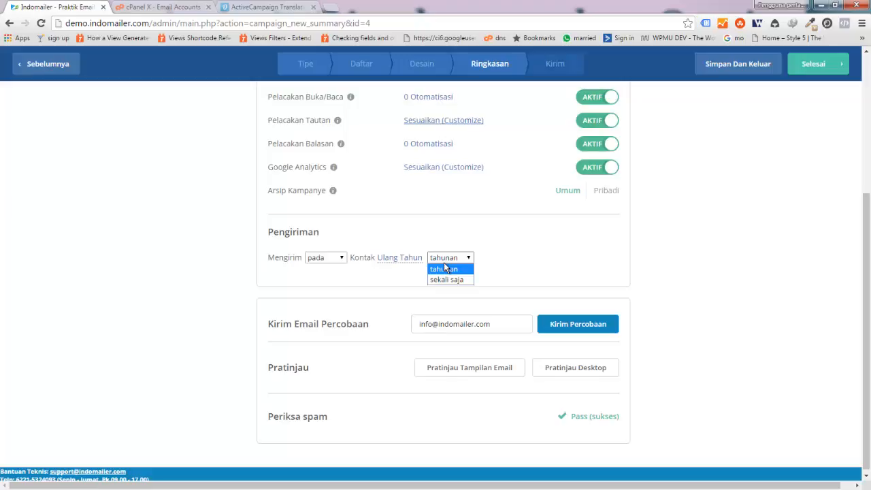
click(469, 258)
click(468, 259)
click(462, 279)
click(462, 262)
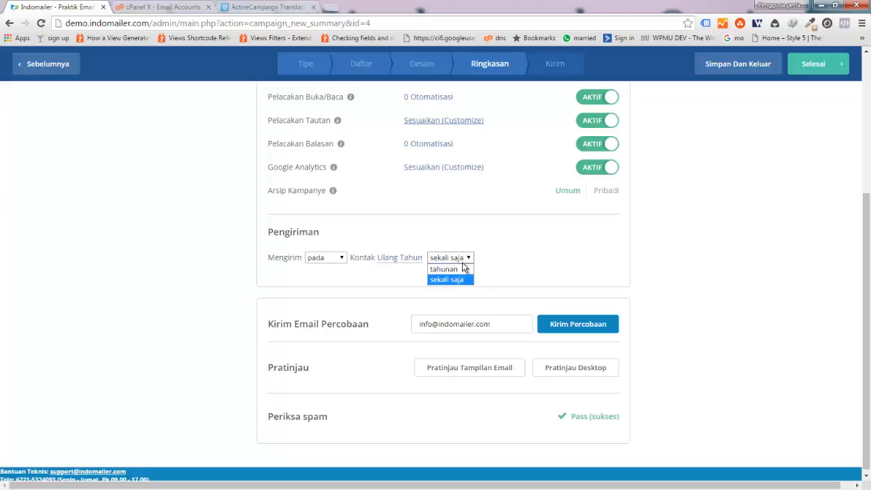
click(463, 269)
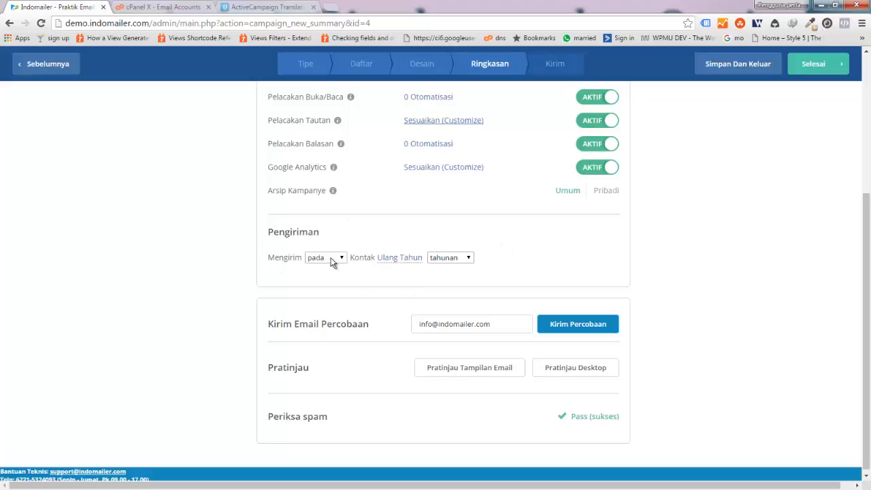
Step: Set the delivery rule to send 2 days (Hari) before (Sebelum) the contact's birthday
scroll(549, 273, up, 3)
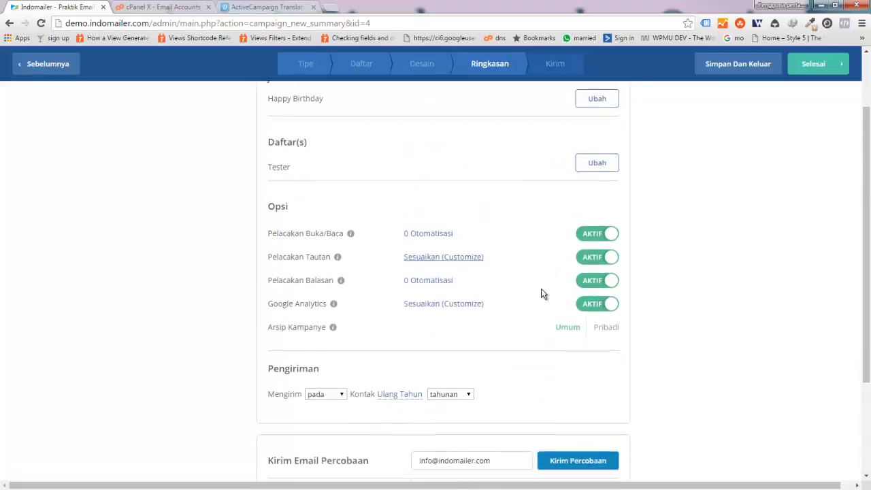
scroll(543, 294, down, 2)
scroll(515, 303, up, 1)
scroll(521, 296, down, 1)
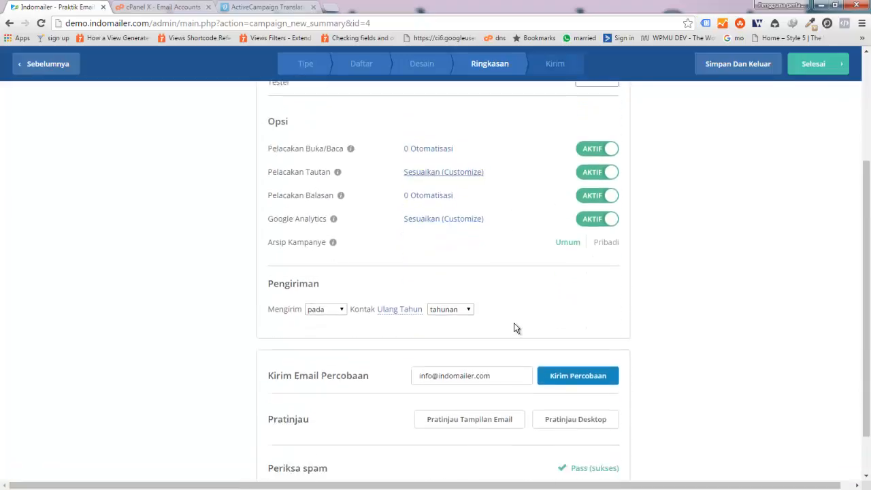
click(333, 311)
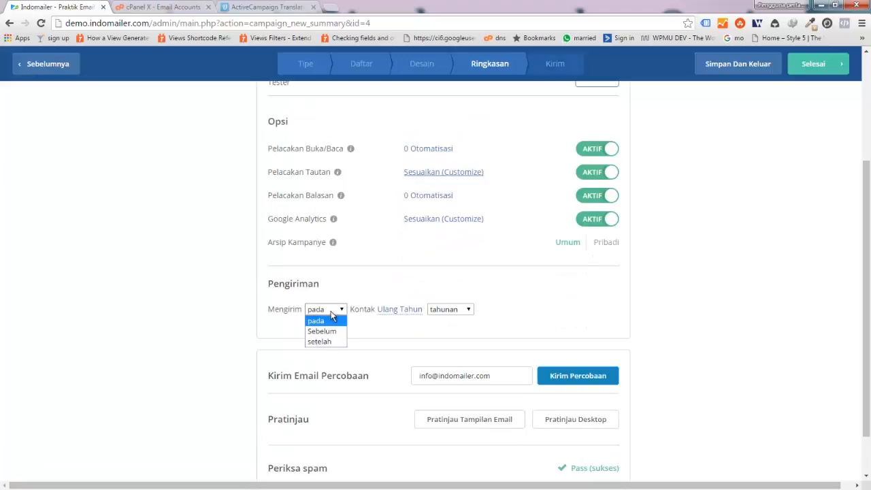
click(331, 332)
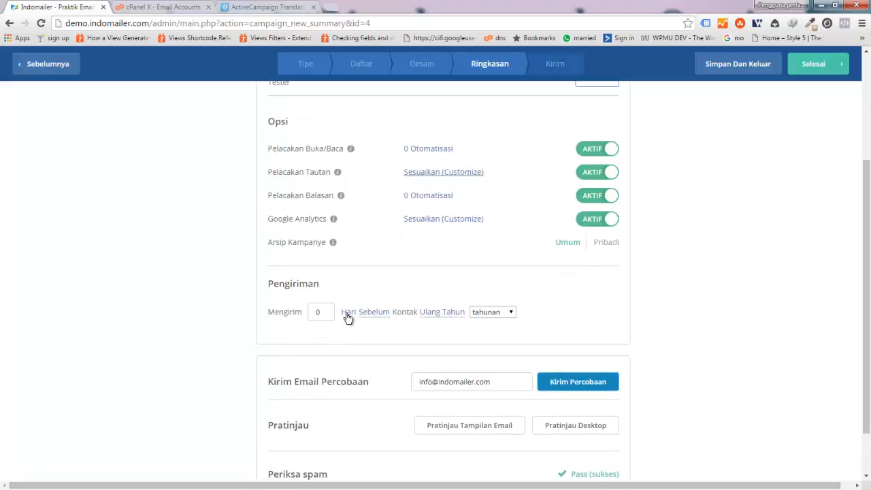
click(348, 313)
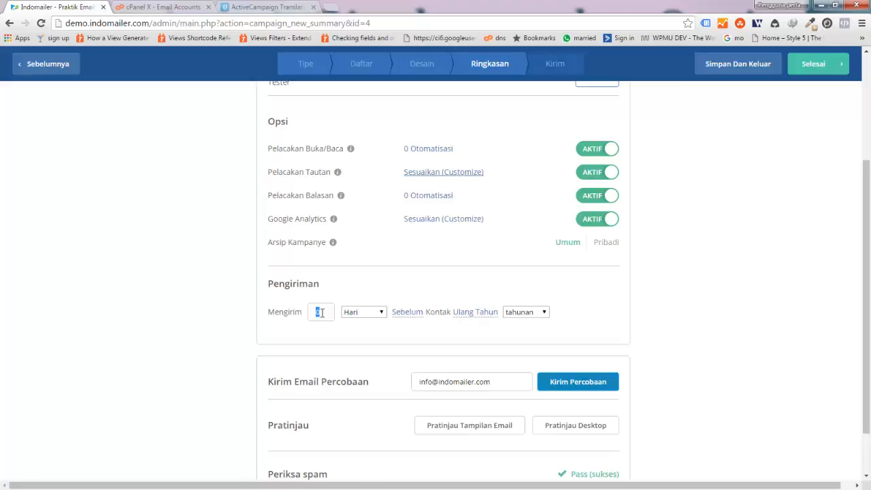
text(2)
click(408, 314)
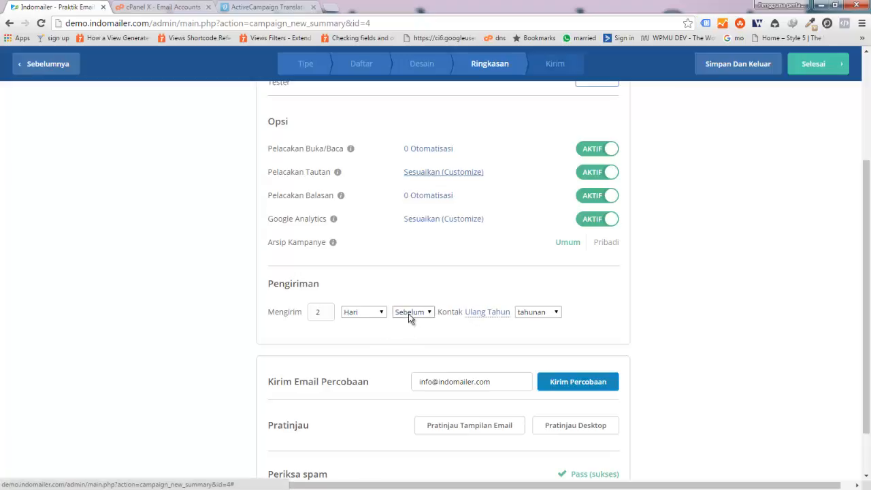
click(410, 314)
click(410, 315)
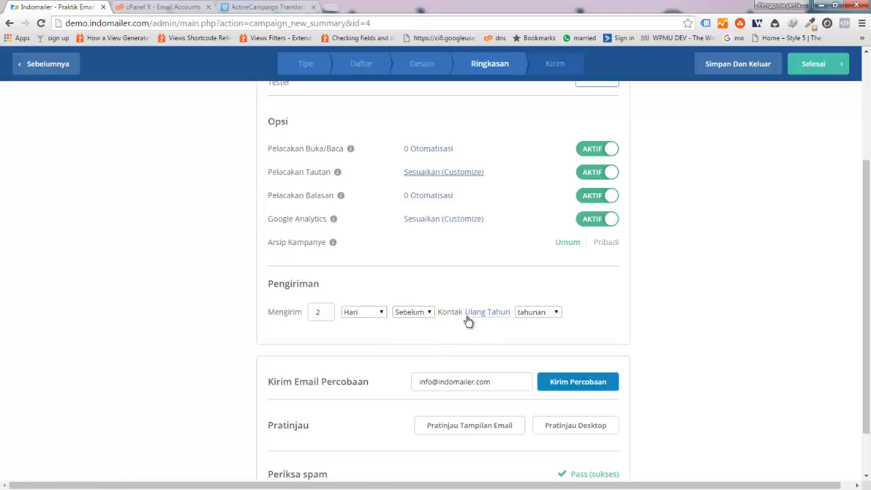
Step: Examine the date field and repetition choices of the delivery rule, keeping Ulang Tahun and yearly (tahunan)
click(488, 313)
click(488, 315)
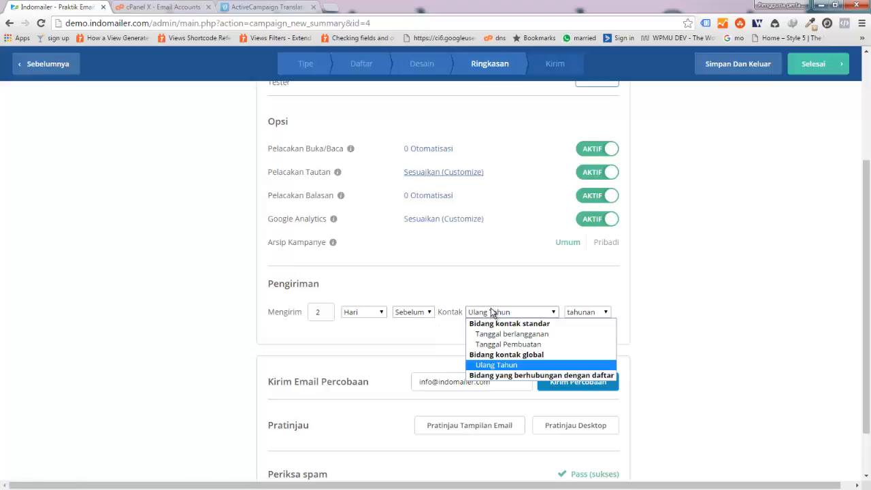
click(496, 368)
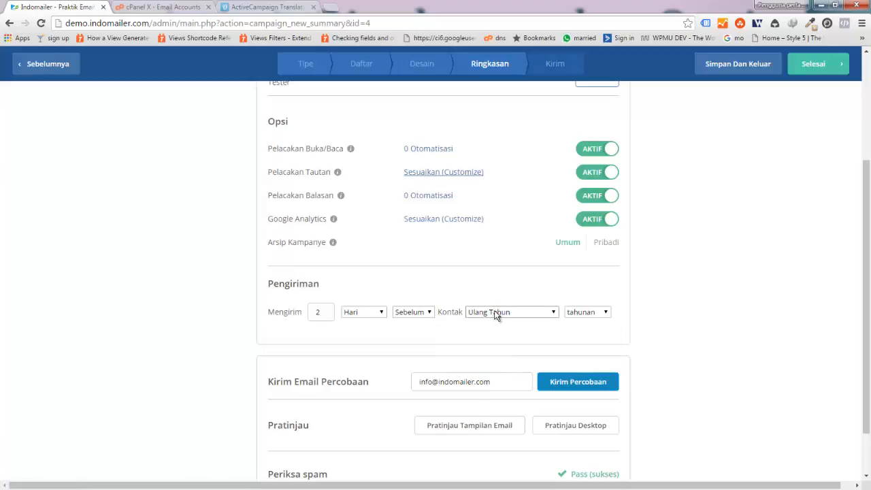
click(582, 311)
click(584, 312)
Step: Switch the delivery timing to 2 days after (setelah) the contact's birthday, keeping the yearly repetition, and review the campaign summary
text(2)
click(412, 312)
click(411, 344)
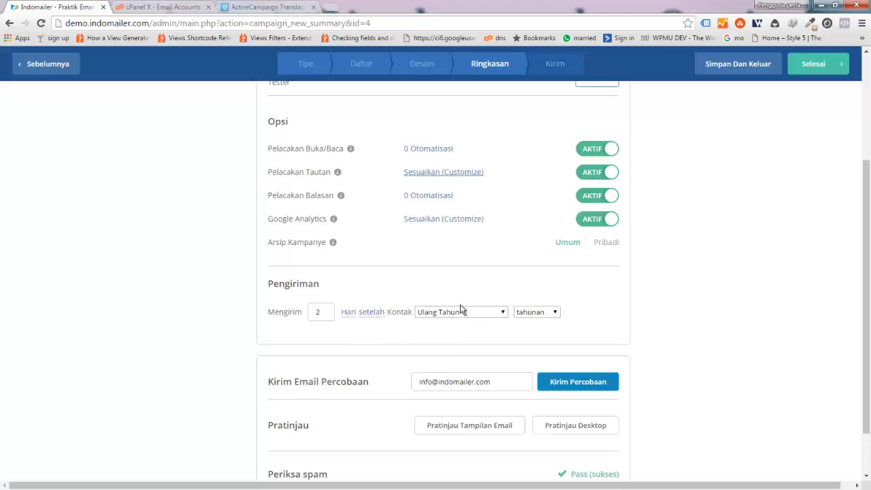
click(539, 311)
click(587, 303)
scroll(585, 306, up, 3)
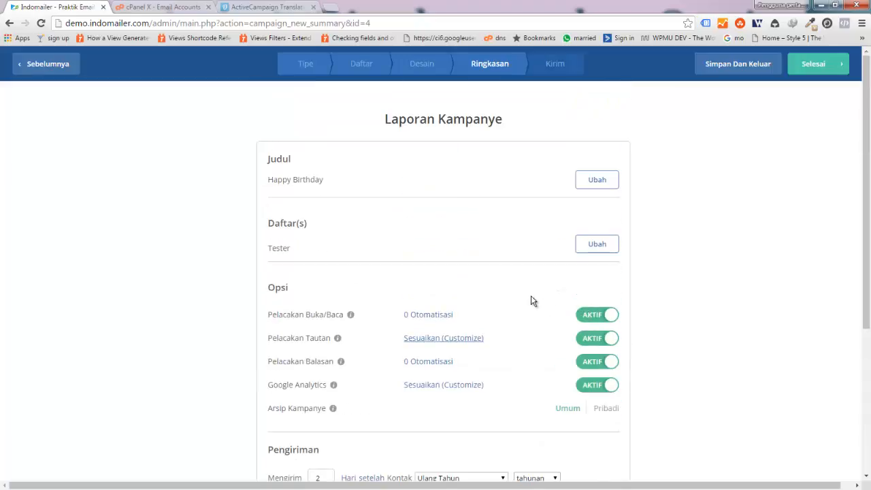
scroll(431, 288, down, 2)
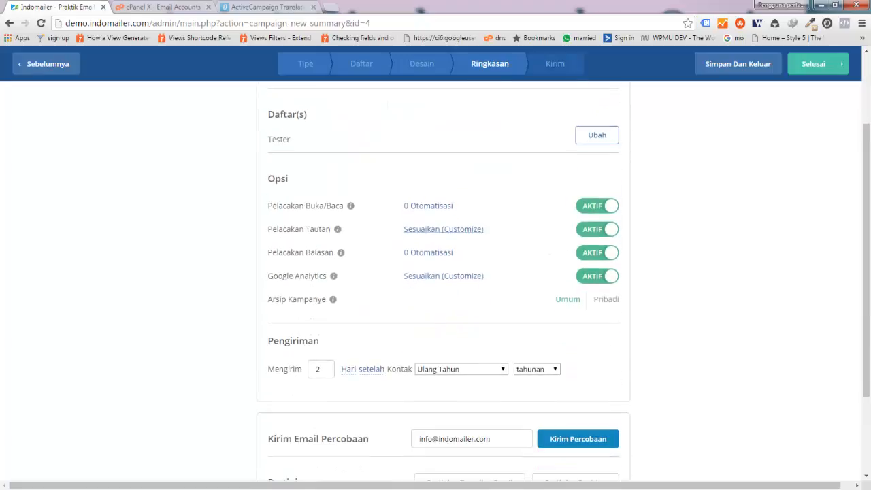